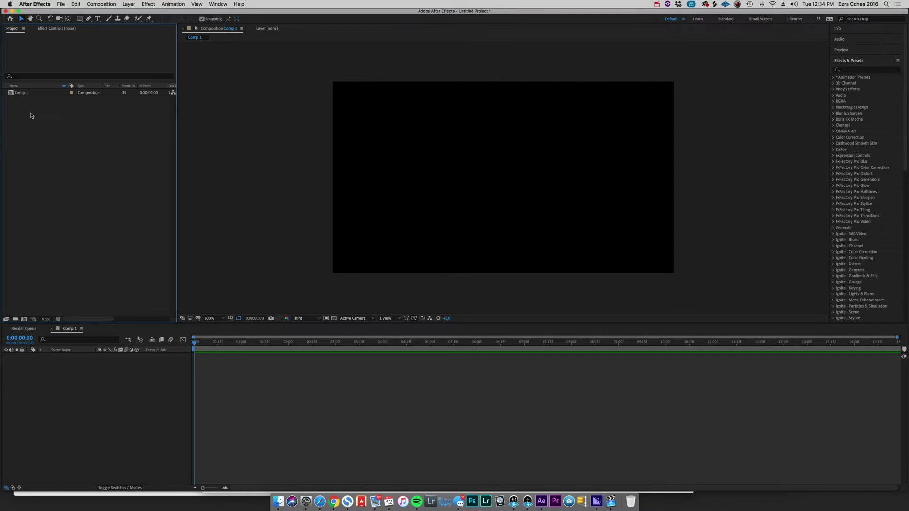
Step: Open Comp 1's Composition Settings and rename it to '3D Grid'
left_click(29, 95)
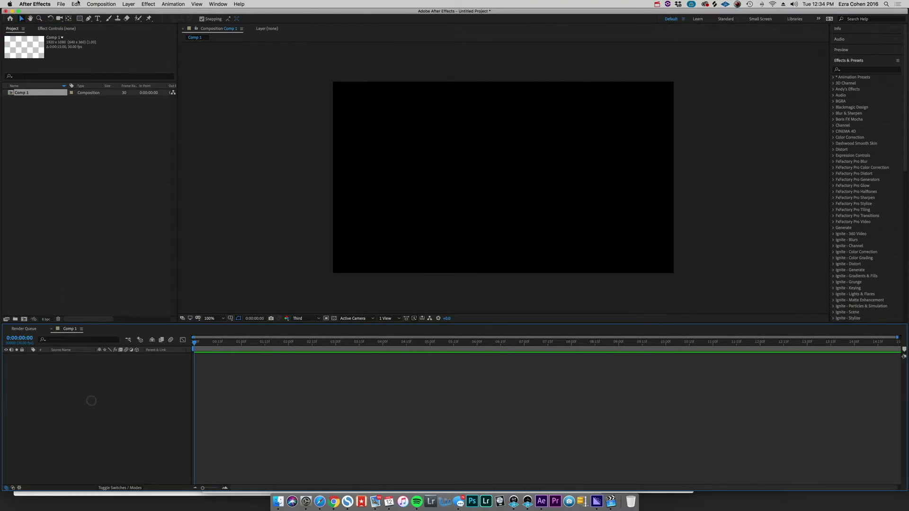
left_click(101, 4)
left_click(113, 19)
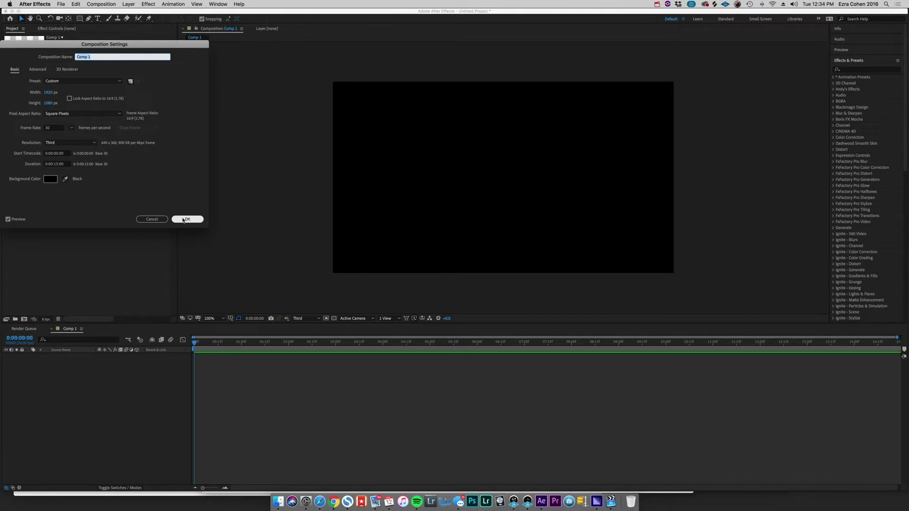
type("3D Grid")
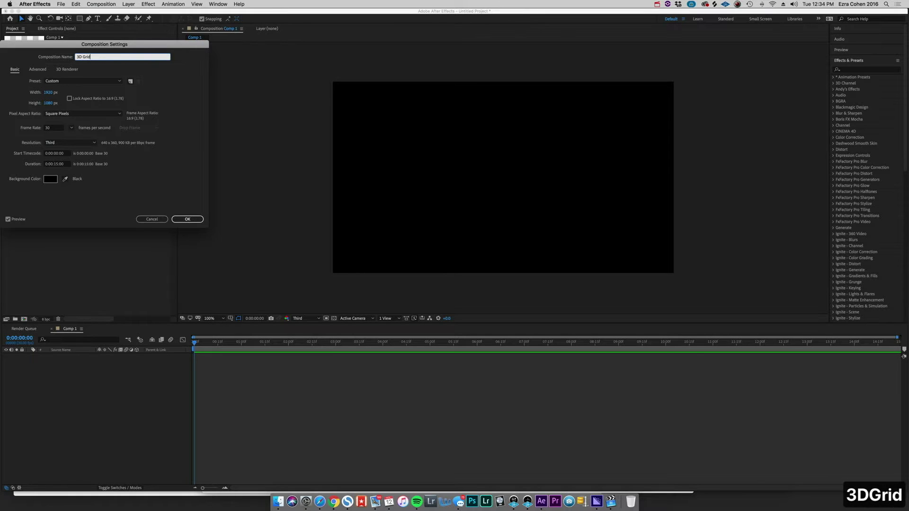
key("Return")
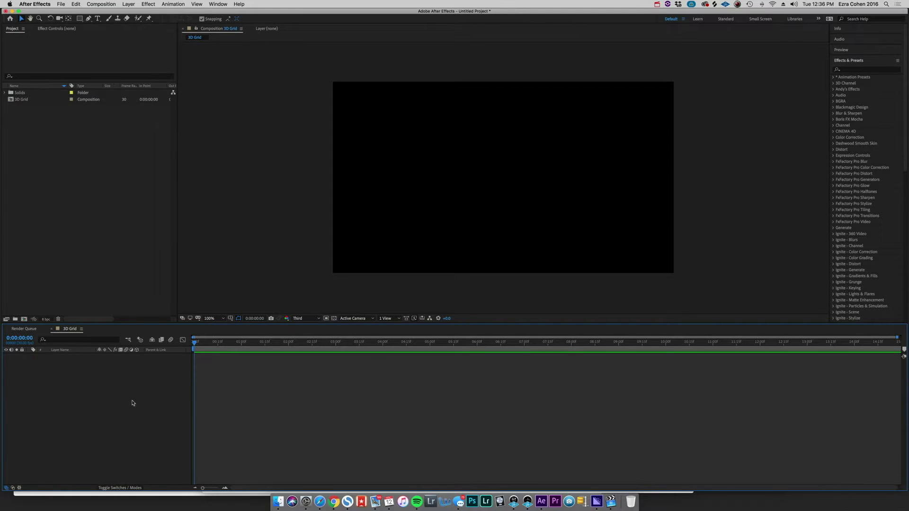
Step: Create a new white 4000 × 4000 px solid layer in the composition
left_click(132, 3)
mouse_move(151, 13)
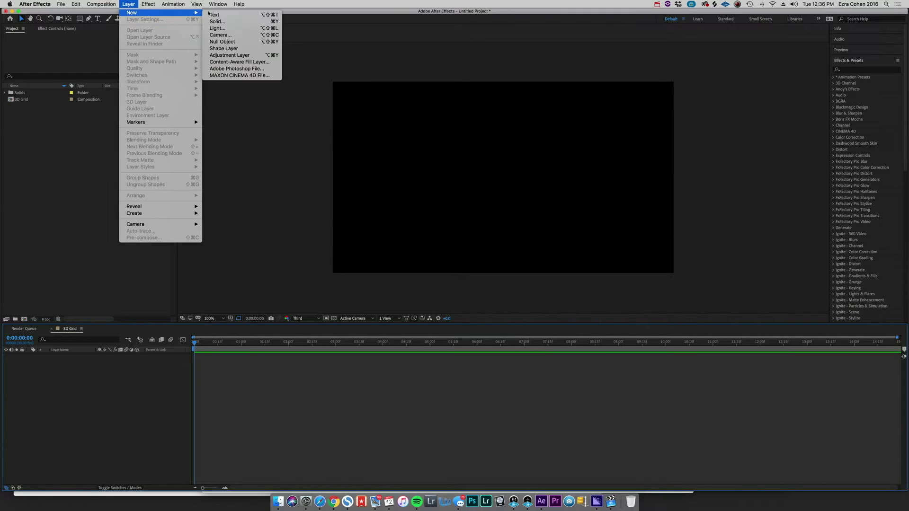
left_click(238, 22)
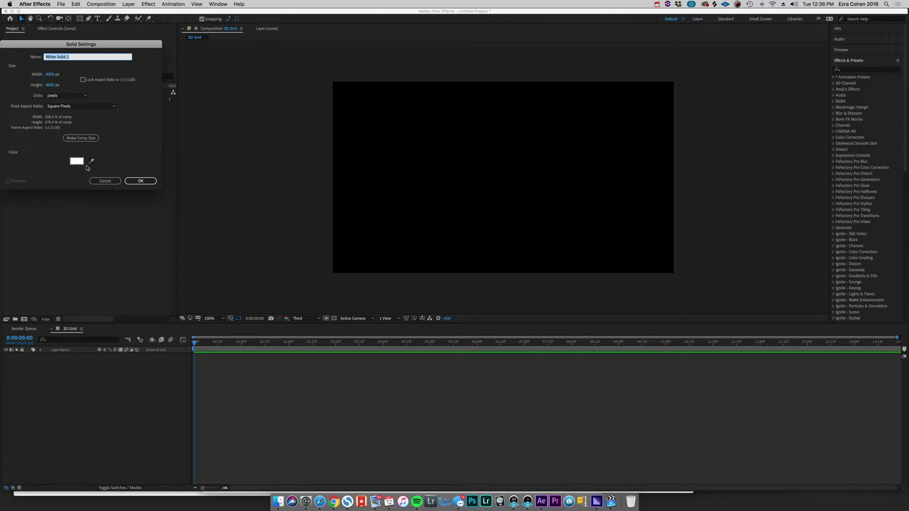
left_click(140, 180)
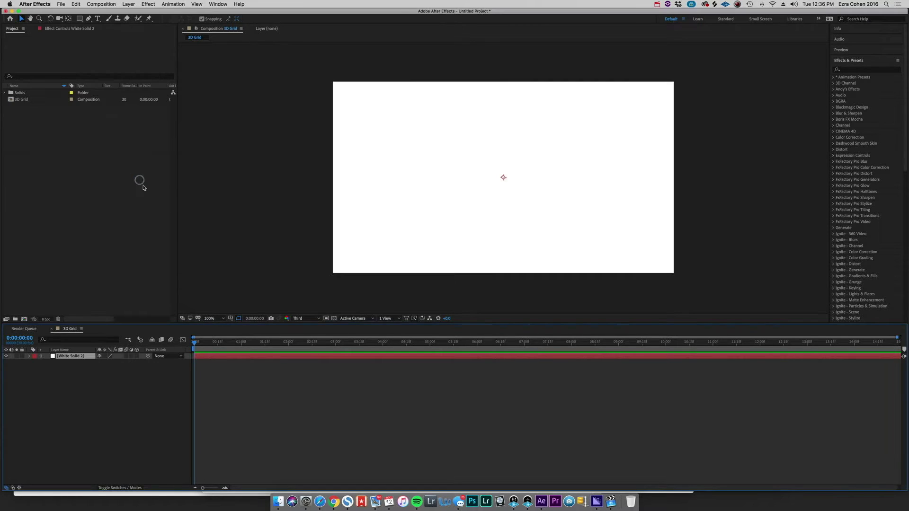
Step: Apply the Generate > Grid effect to the white solid
key("s")
left_click(854, 70)
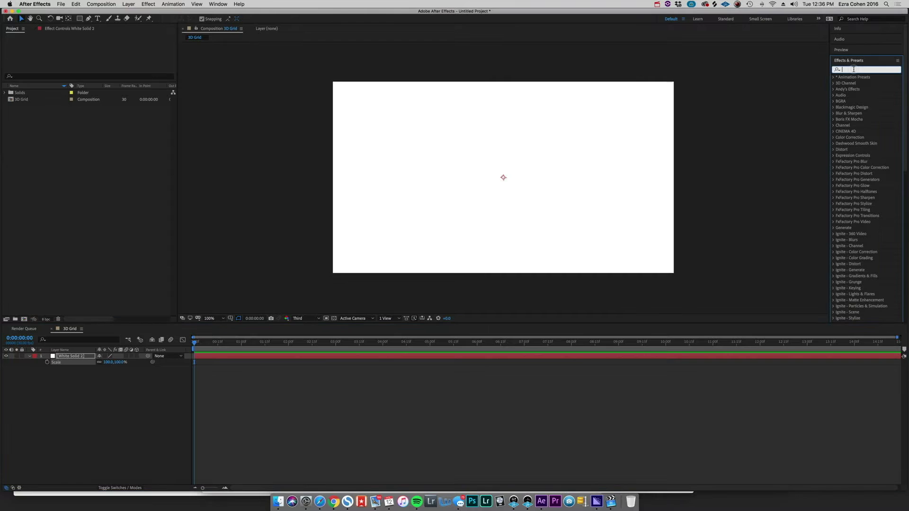
type("grid")
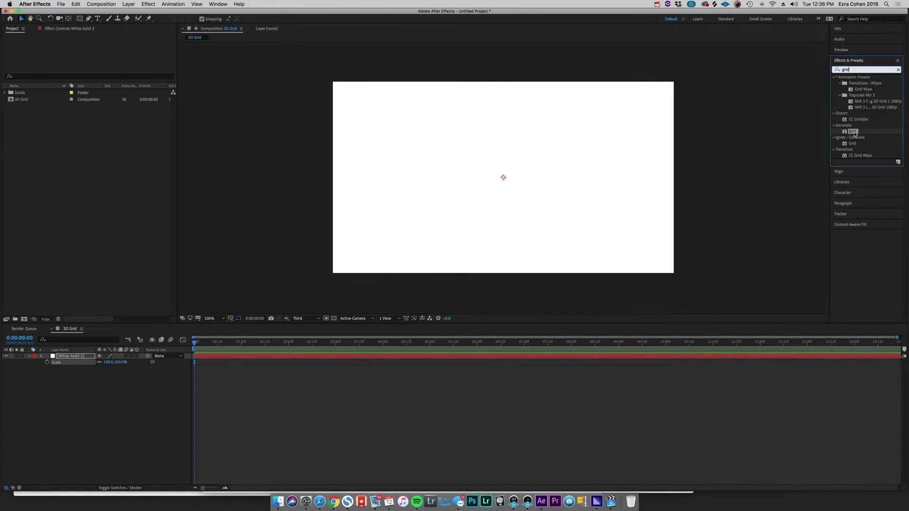
left_click_drag(854, 132, 88, 360)
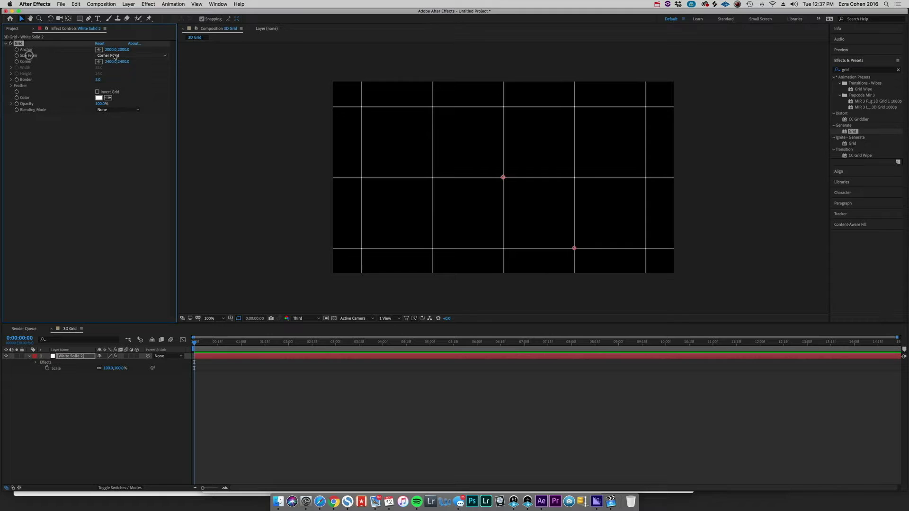
Step: Size the grid by Width Slider and set Width to 138
left_click(114, 55)
left_click(116, 69)
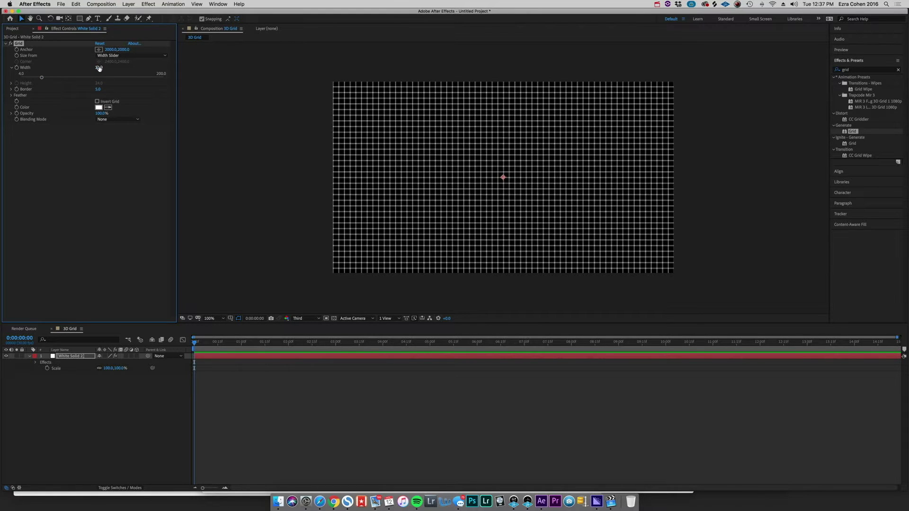
left_click_drag(100, 67, 138, 67)
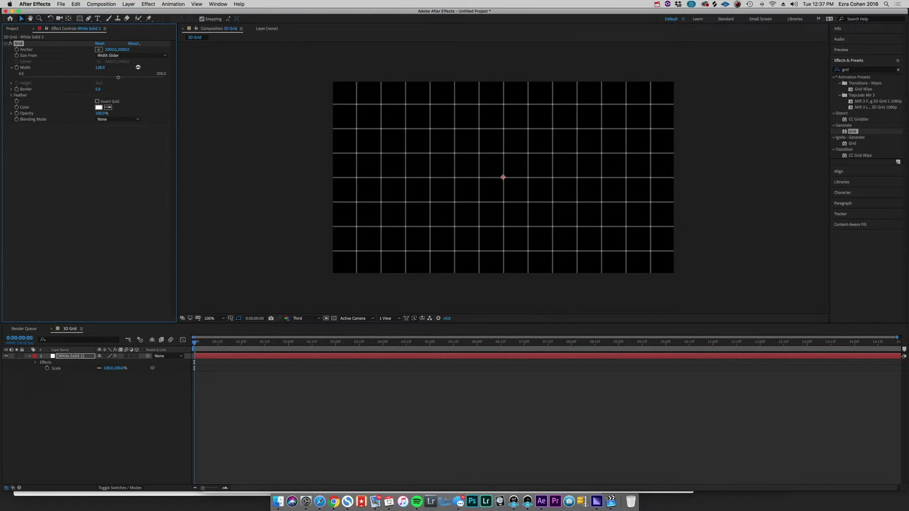
Step: Make White Solid 2 a 3D layer and tilt it back to X Rotation −60°
left_click(87, 299)
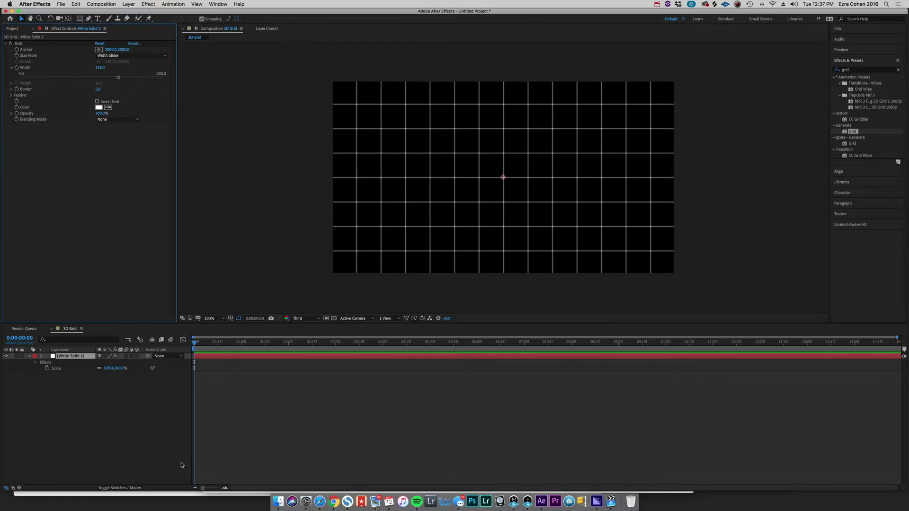
left_click(159, 424)
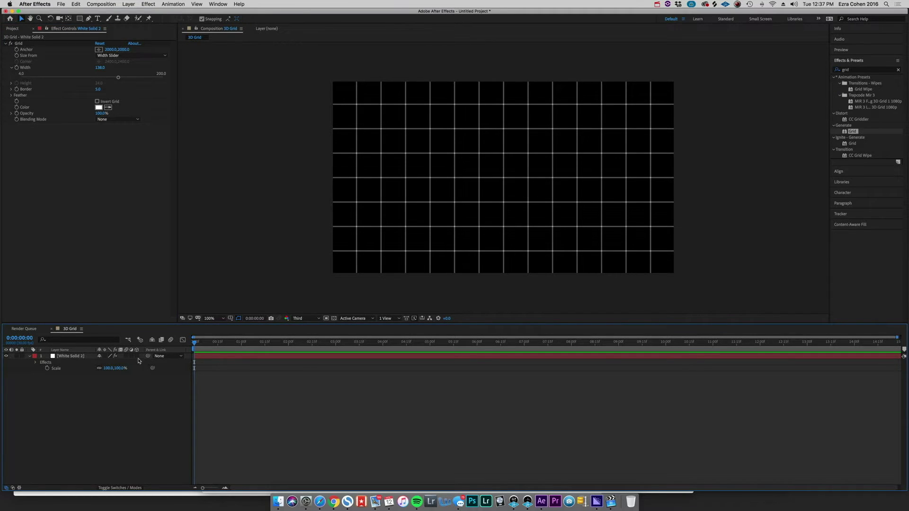
left_click(137, 356)
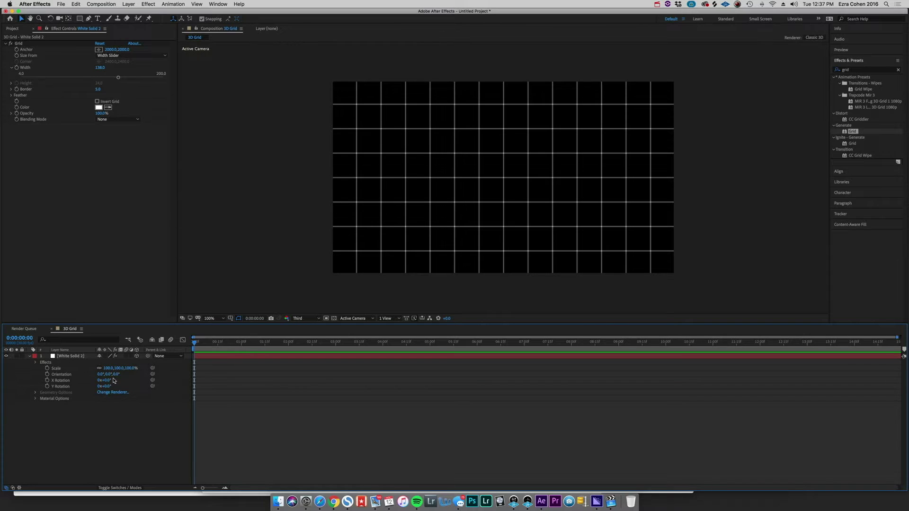
key("super+z")
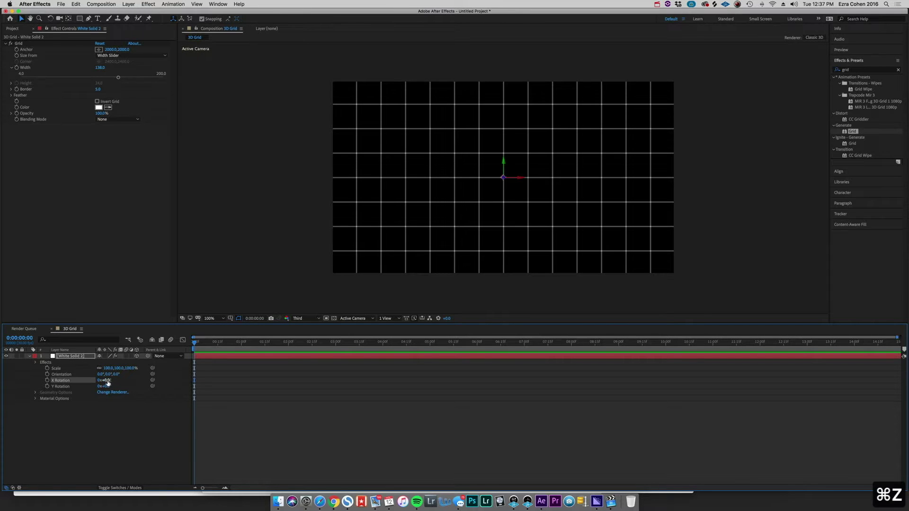
left_click_drag(108, 382, 77, 380)
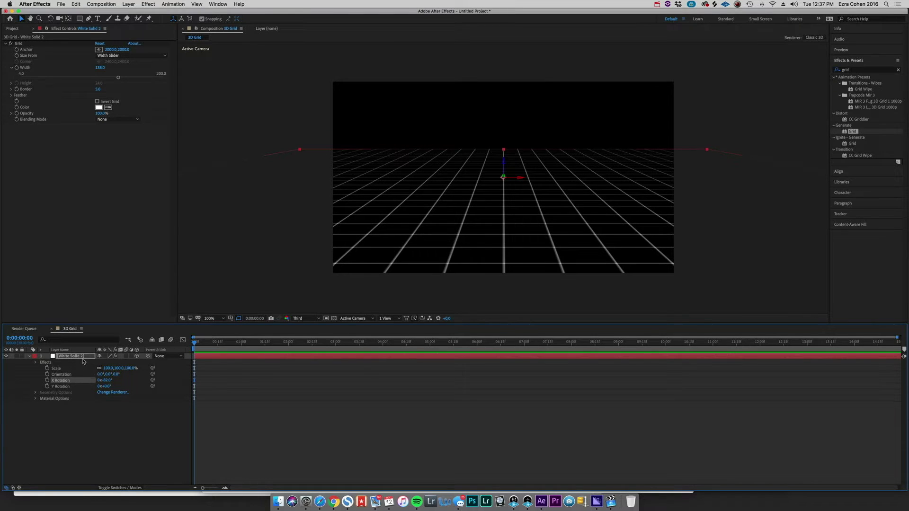
left_click(73, 358)
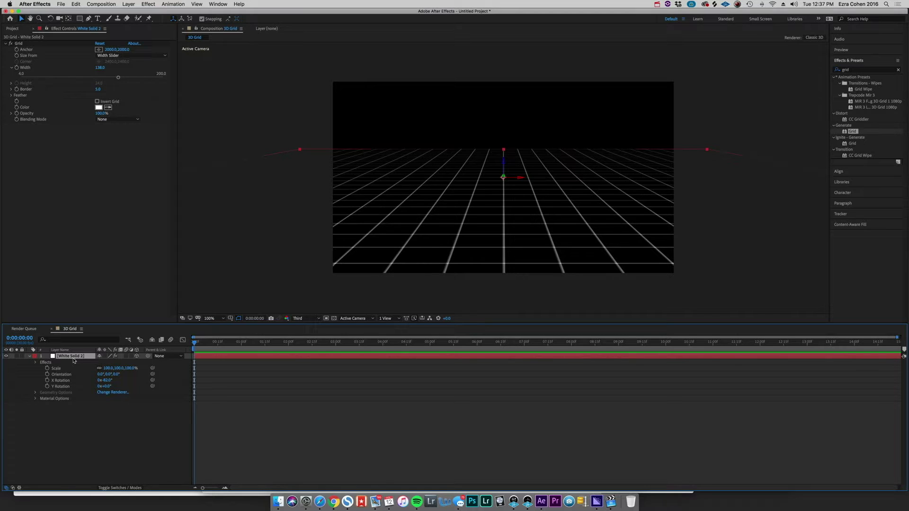
Step: Lower the grid floor to Position 960, 871 and widen Grid Width to 236
key("p")
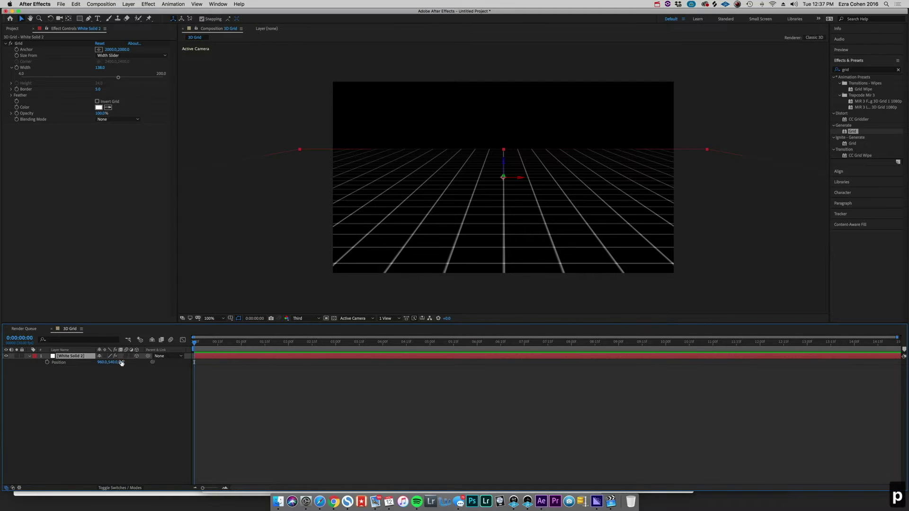
left_click_drag(118, 362, 233, 361)
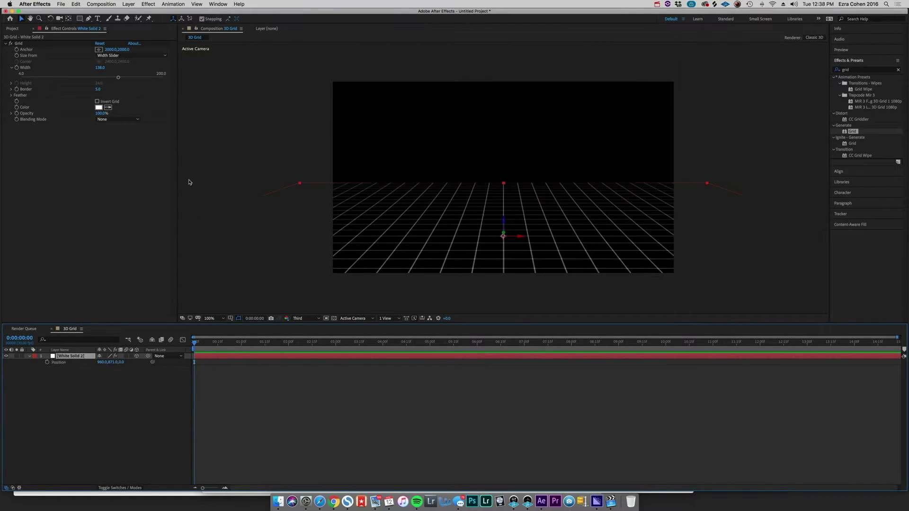
left_click_drag(102, 67, 143, 69)
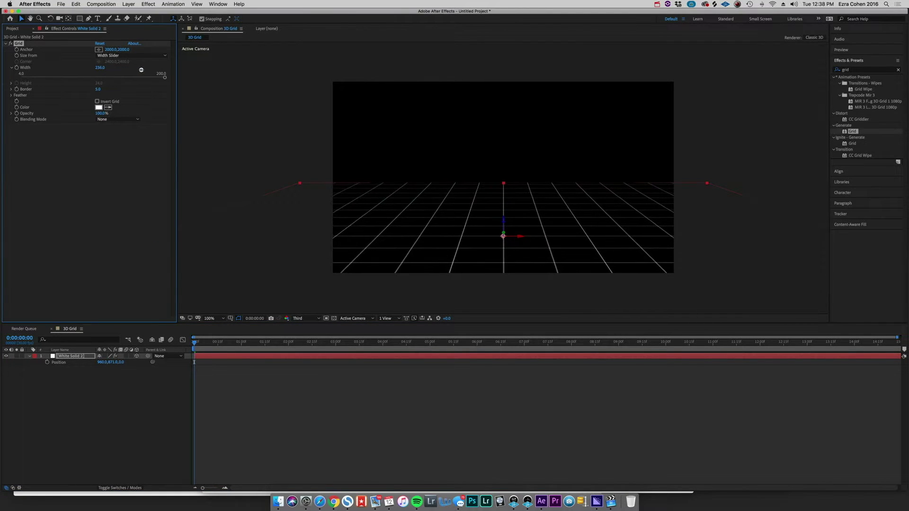
left_click(251, 358)
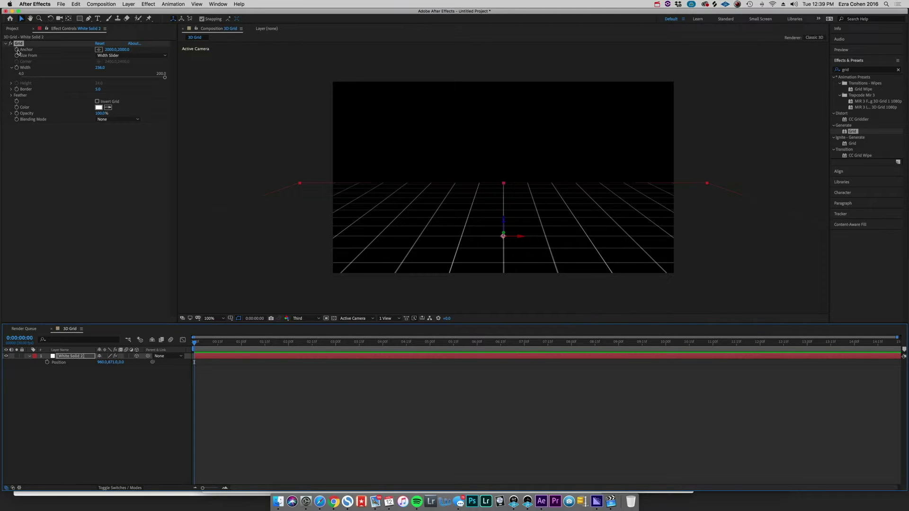
Step: Keyframe the Grid Anchor with a raised Y value at 3 seconds, then preview the motion
left_click(18, 52)
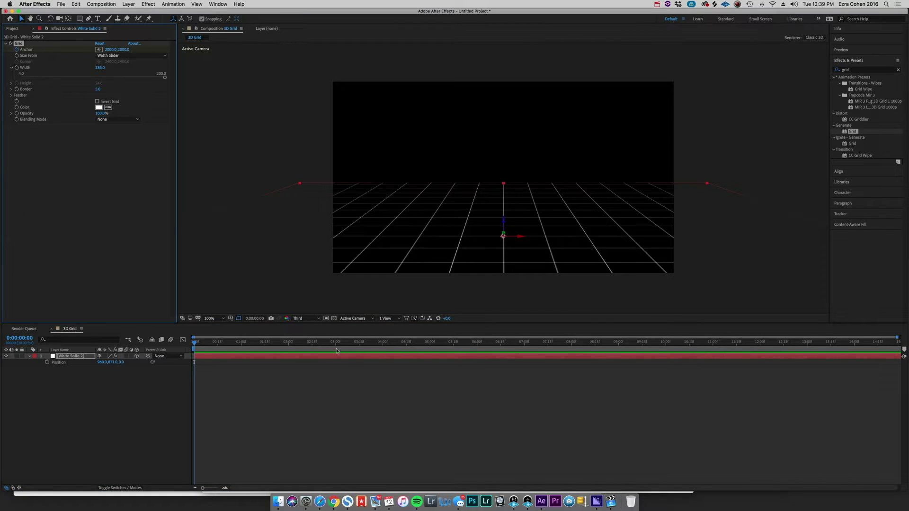
left_click(335, 341)
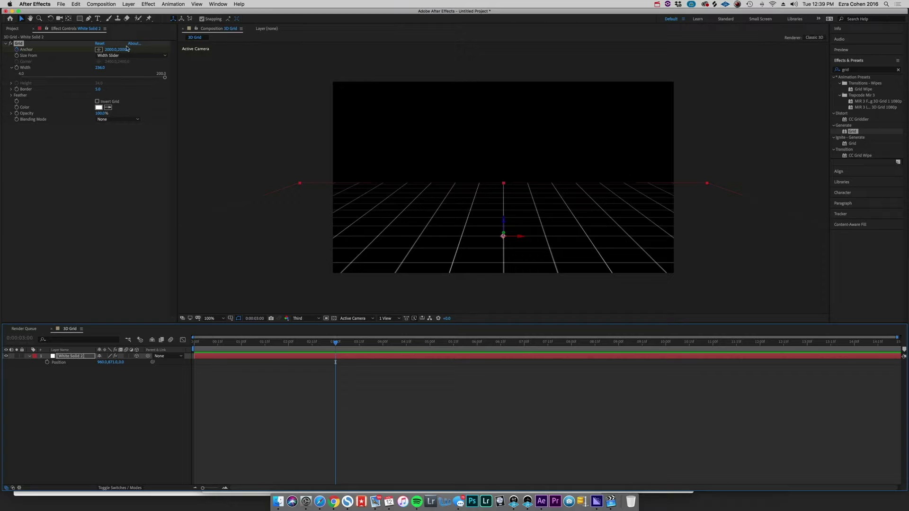
left_click_drag(124, 50, 871, 101)
key("space")
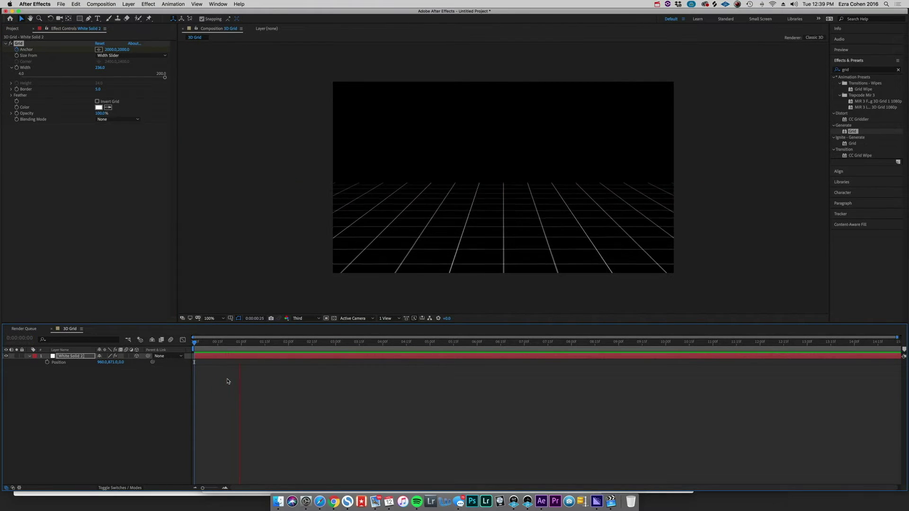
key("space")
left_click(77, 356)
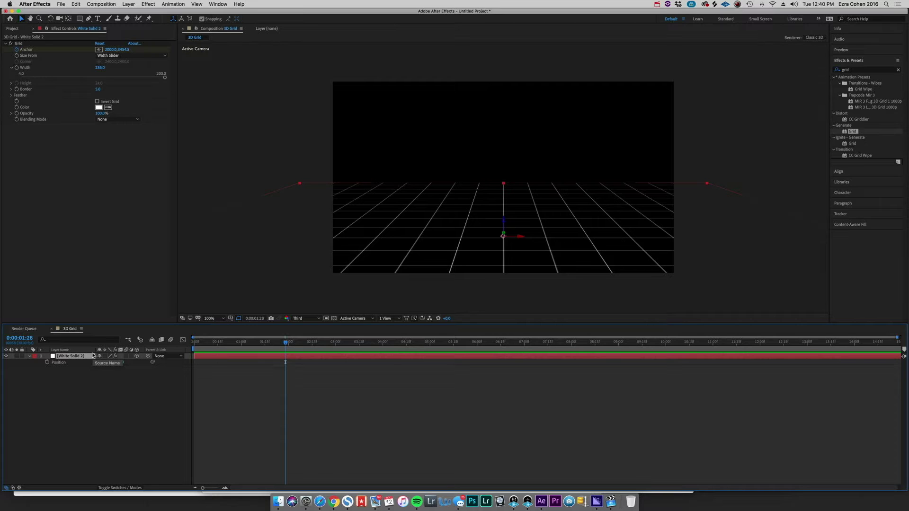
Step: Move the last Grid Anchor keyframe to the end of the composition
left_click(316, 431)
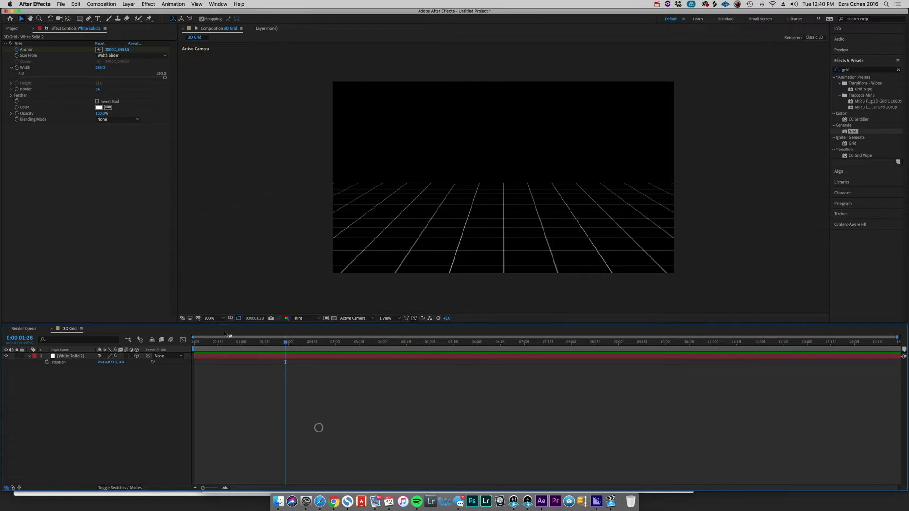
left_click(87, 358)
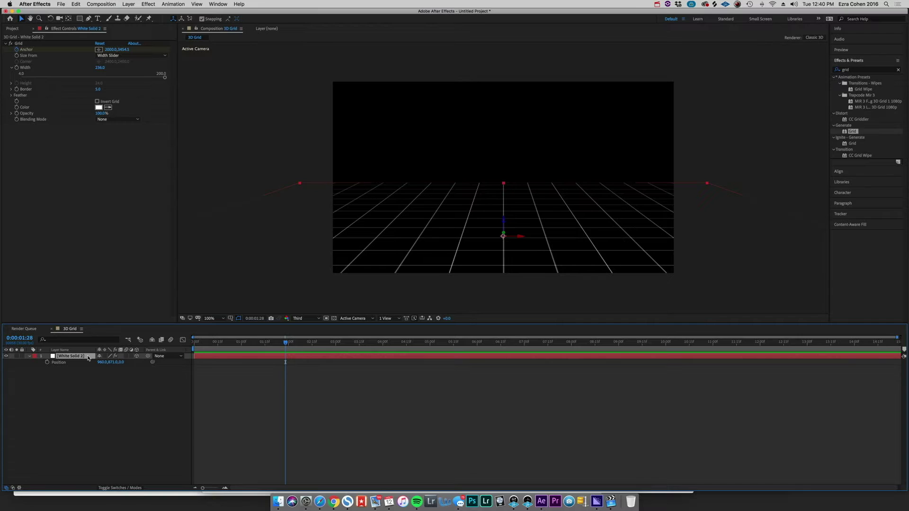
key("u")
left_click_drag(335, 368, 900, 378)
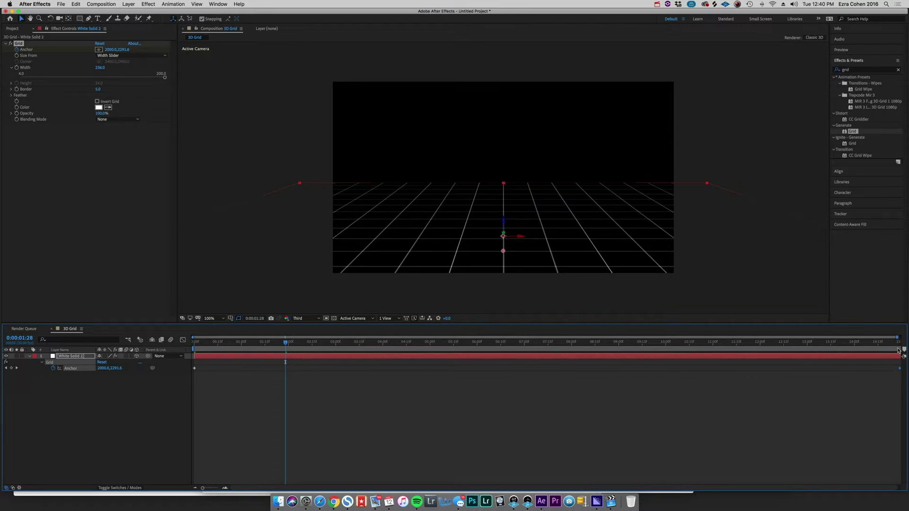
left_click_drag(898, 338, 767, 358)
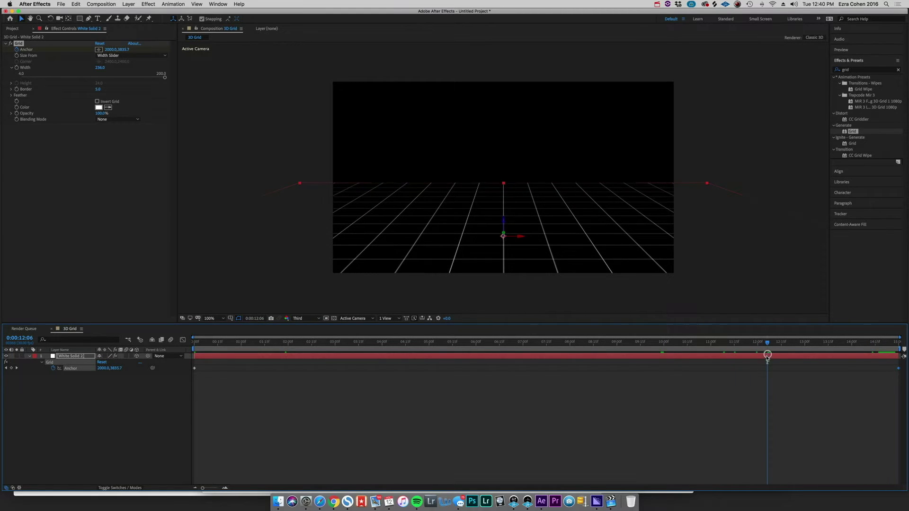
Step: Preview the anchor animation, checking around 0:00:13:14 and the composition's end
key("space")
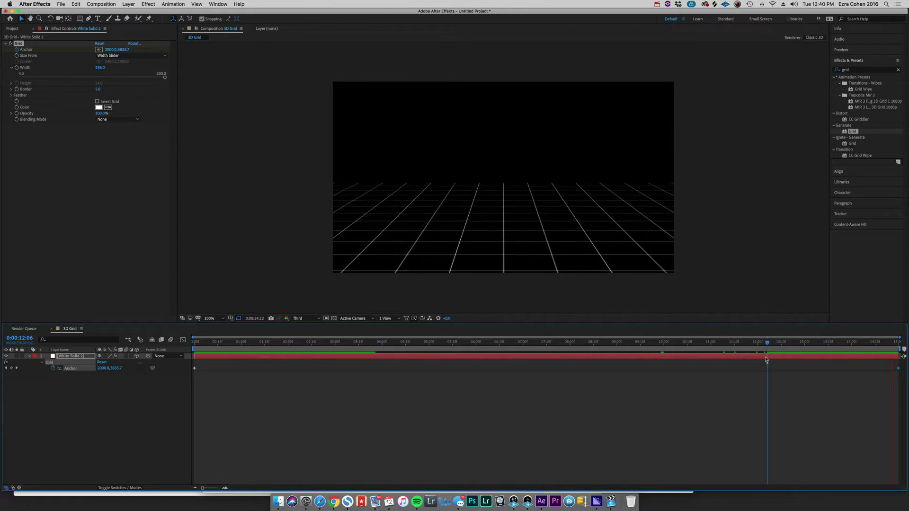
left_click(827, 347)
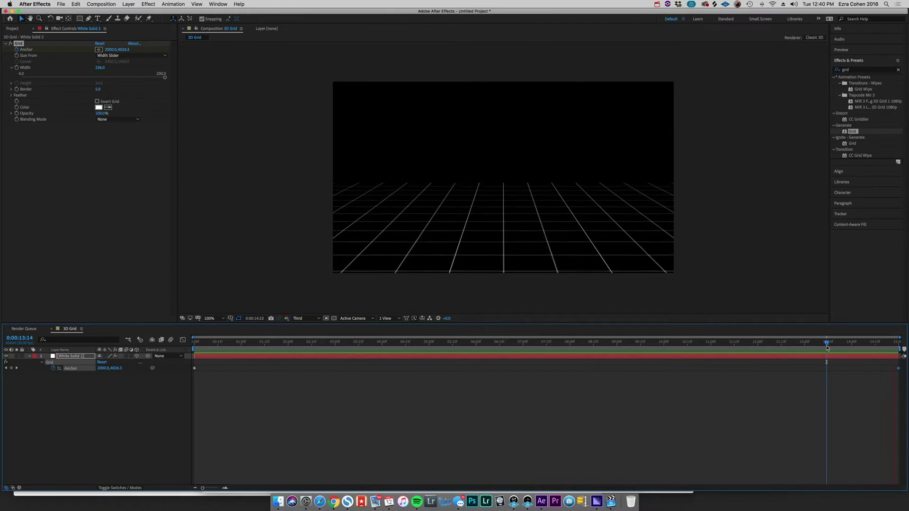
key("space")
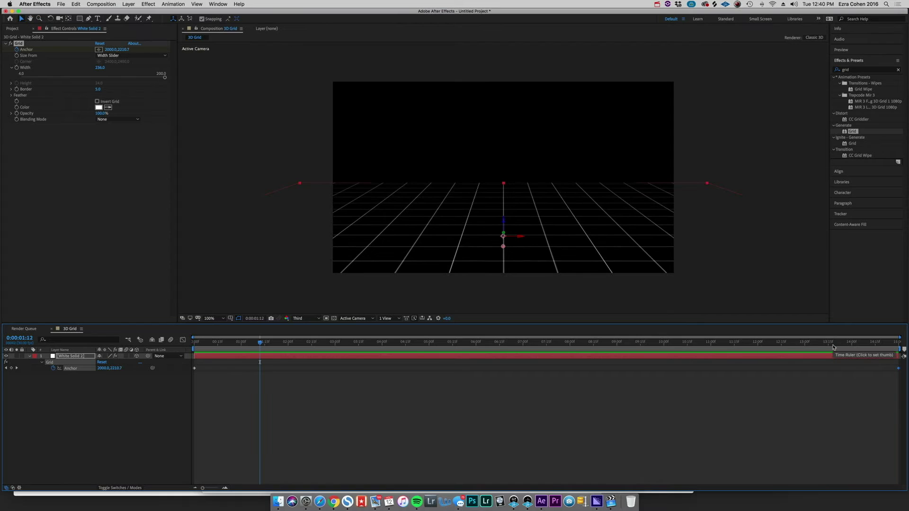
left_click(832, 347)
key("space")
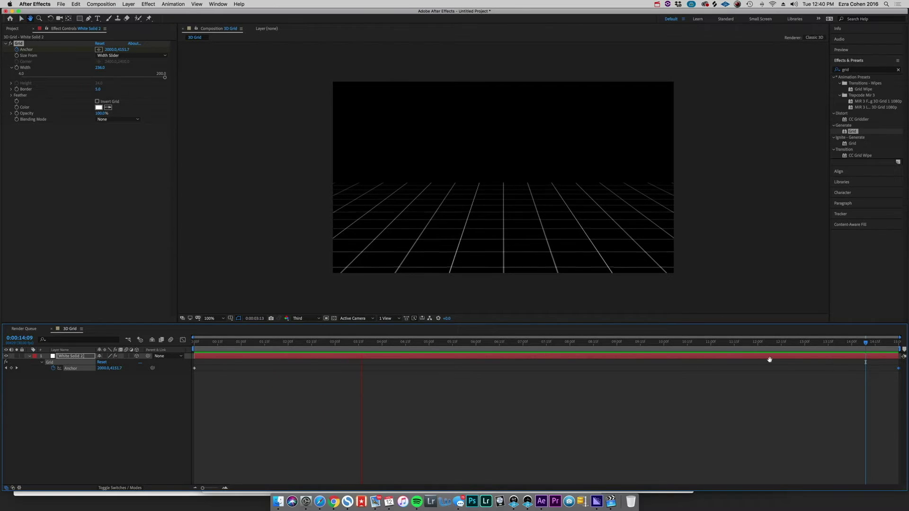
key("space")
left_click(215, 342)
left_click(195, 346)
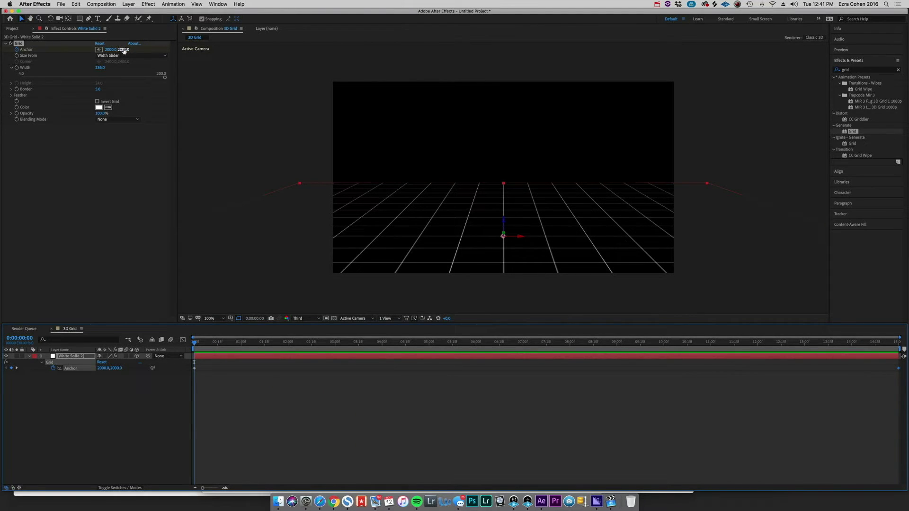
Step: Set the starting Anchor Y to 1906 and ending Anchor Y to 4257, then preview the loop
left_click_drag(124, 51, 83, 60)
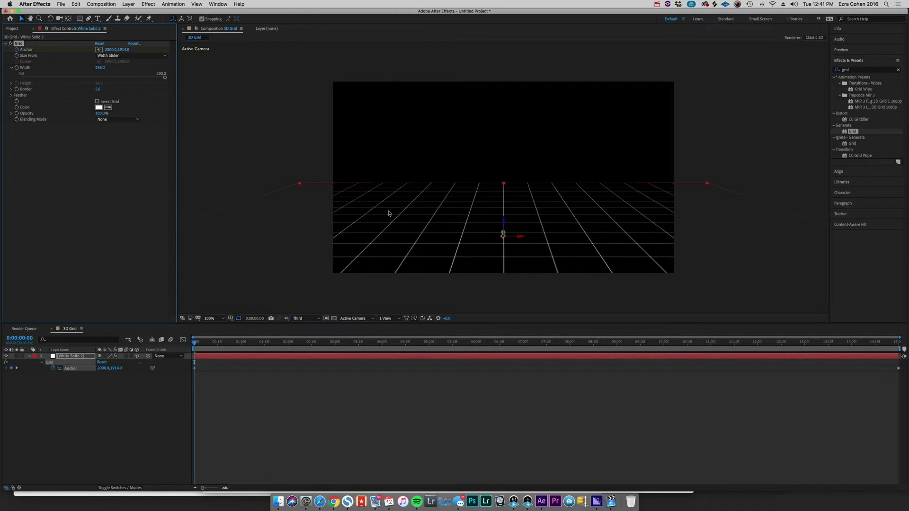
left_click_drag(121, 51, 115, 51)
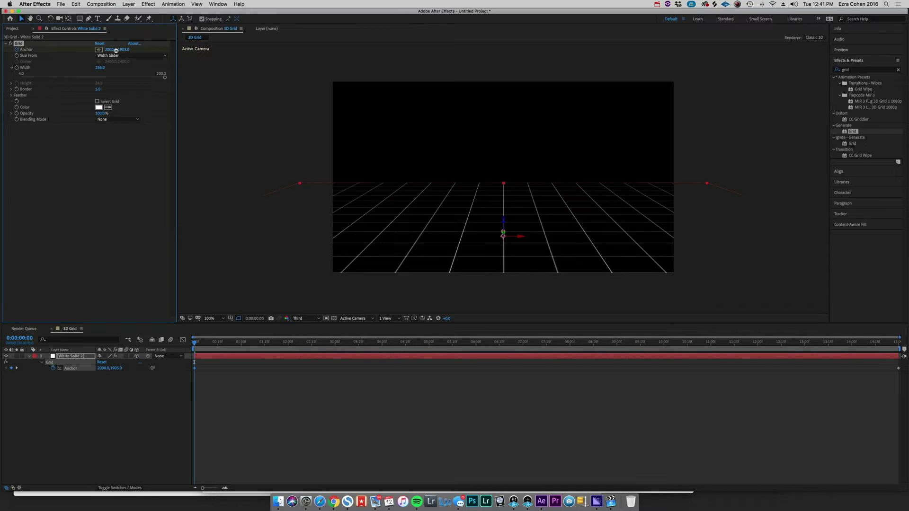
left_click_drag(116, 51, 116, 51)
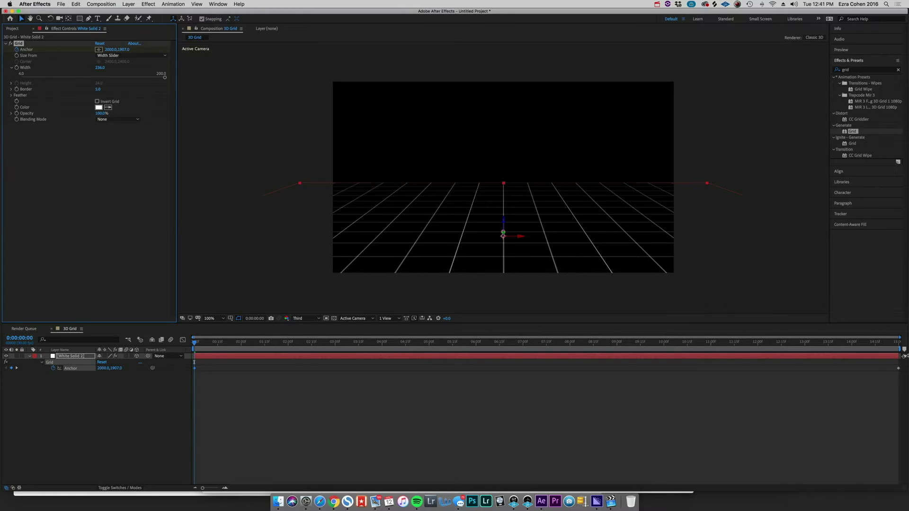
left_click(902, 345)
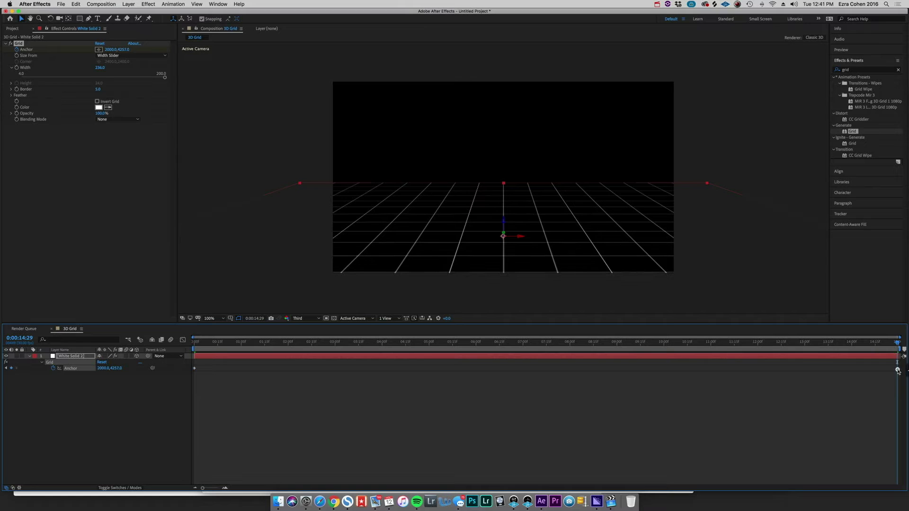
left_click_drag(121, 51, 126, 49)
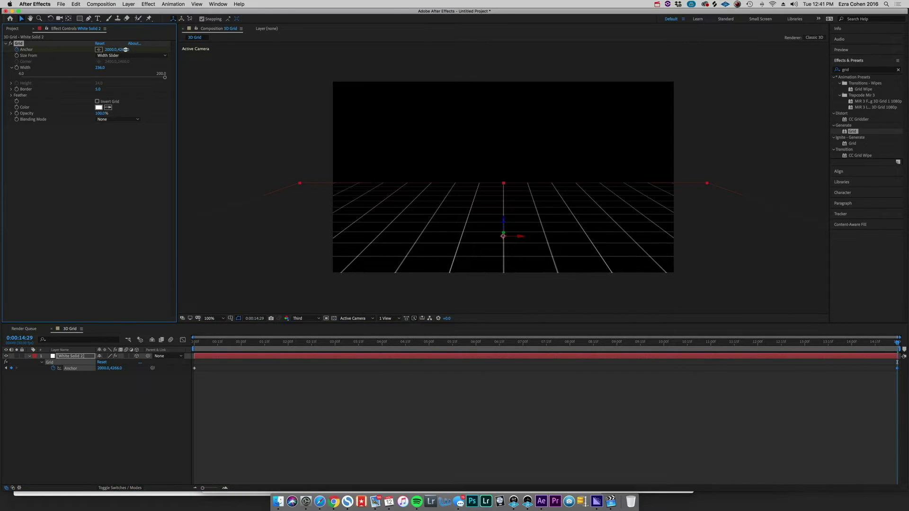
left_click(708, 342)
key("space")
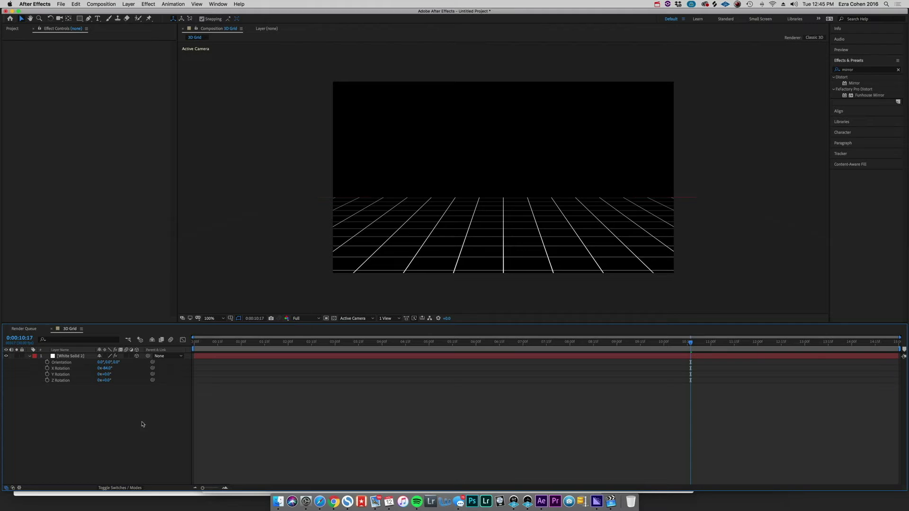
Step: Add an adjustment layer with a Mirror effect at Reflection Angle −90°
left_click(129, 4)
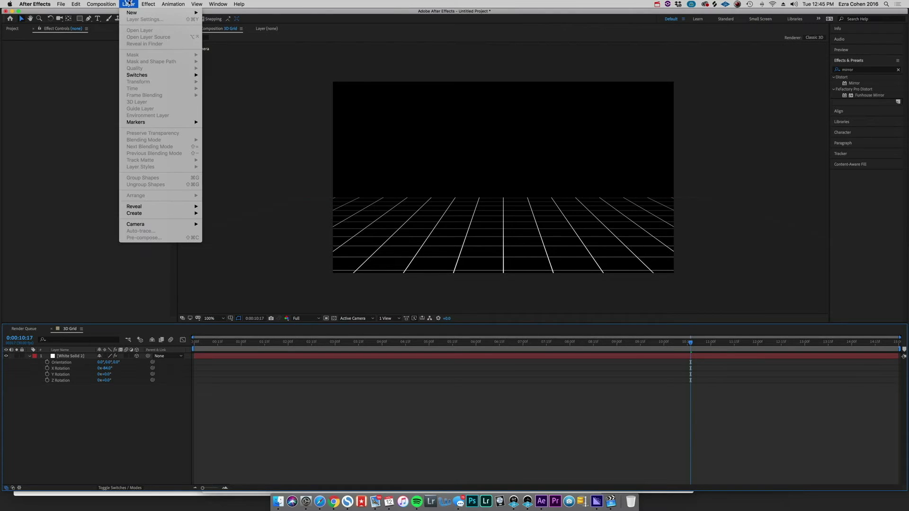
mouse_move(134, 12)
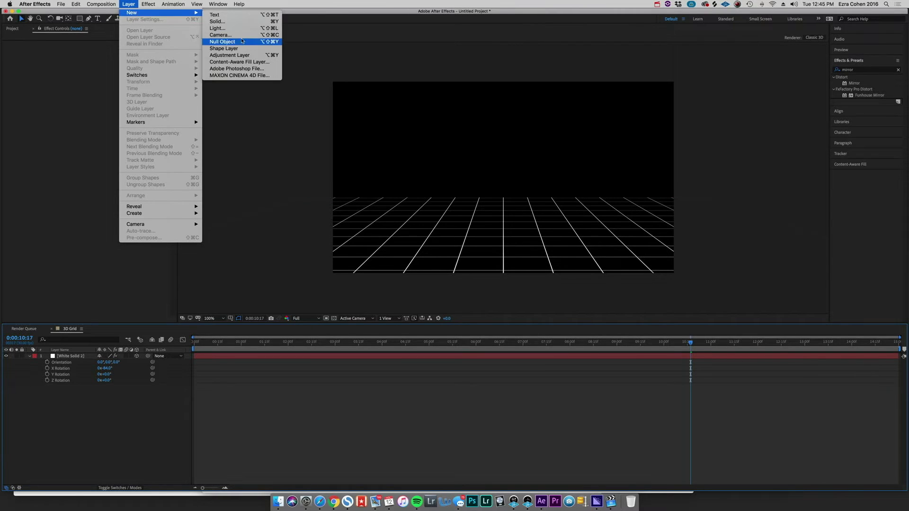
left_click(239, 56)
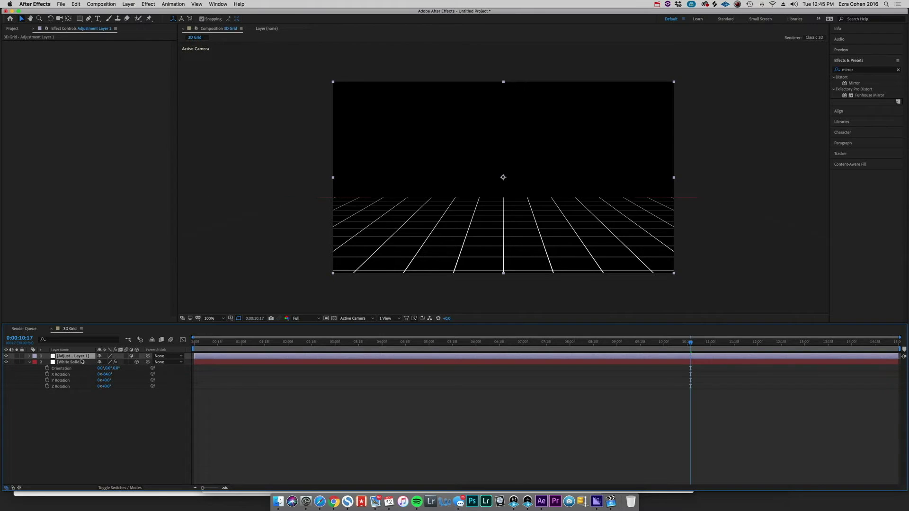
left_click(856, 70)
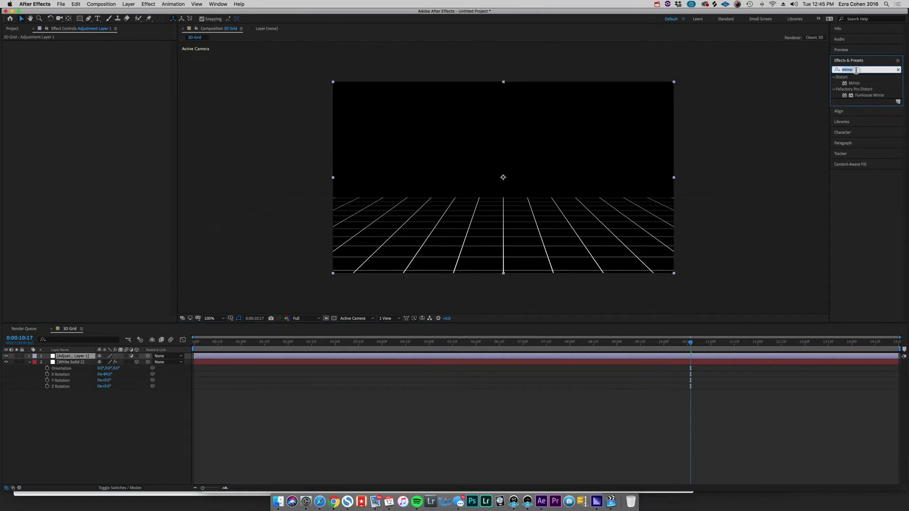
type("mirror")
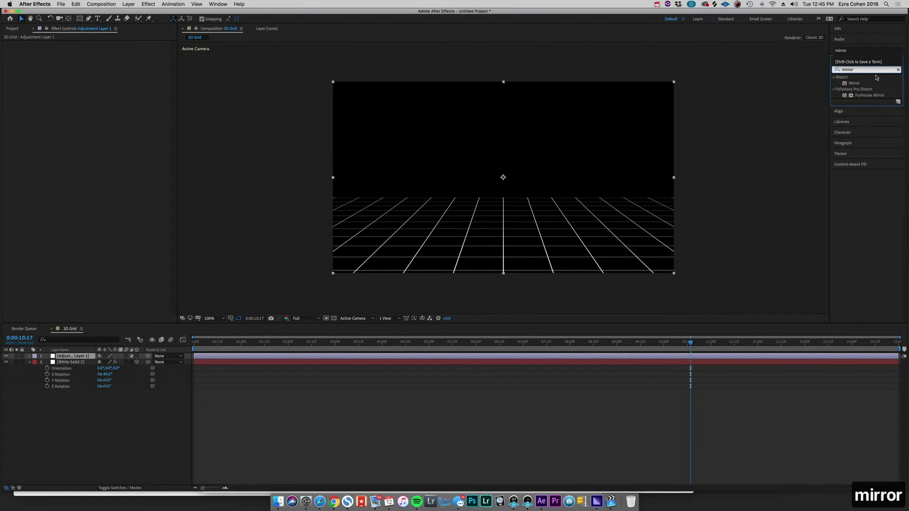
left_click_drag(856, 83, 86, 355)
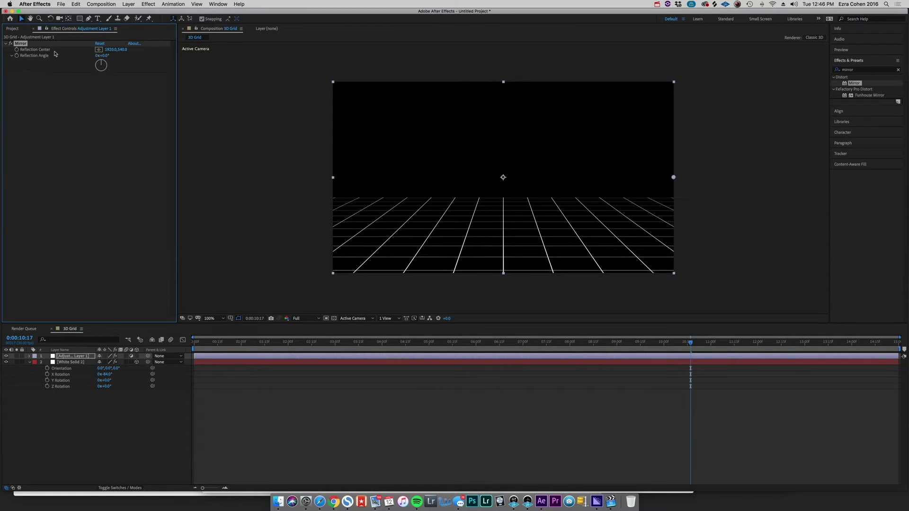
left_click_drag(99, 62, 91, 65)
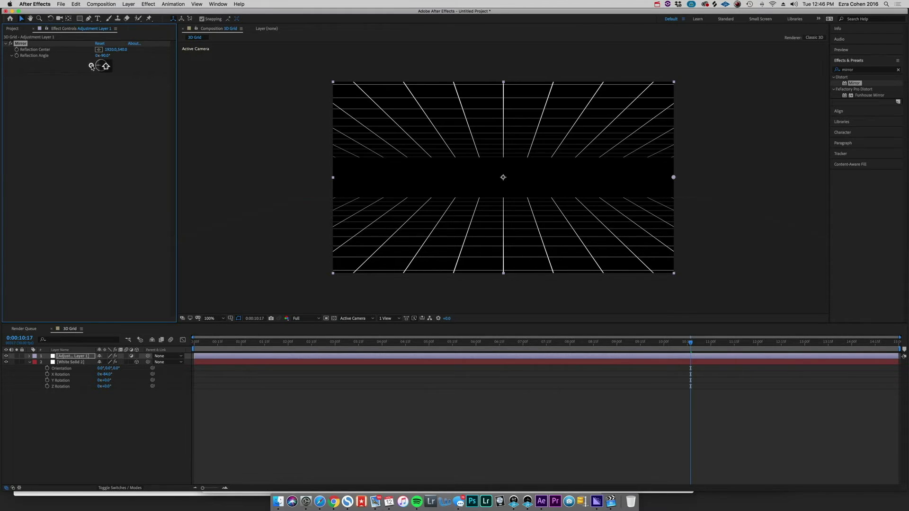
Step: Retilt White Solid 2's X Rotation at 0:00:02:18
left_click(316, 347)
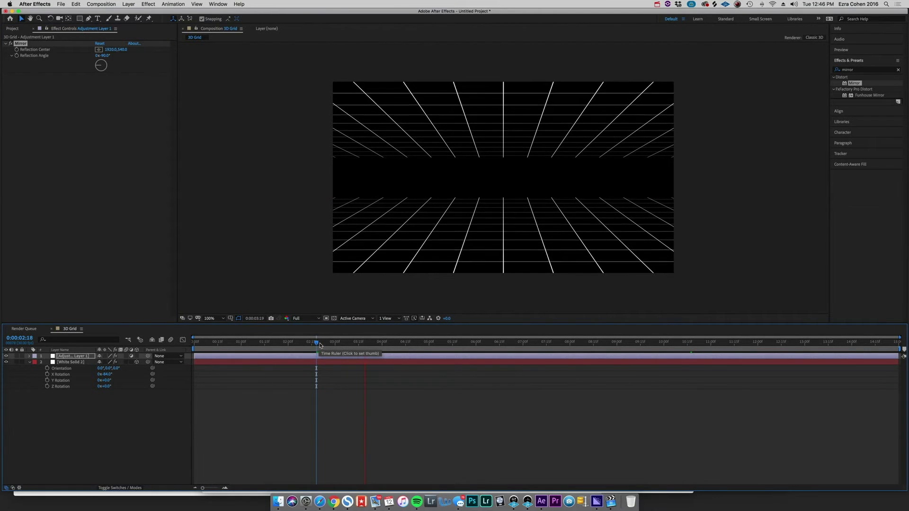
left_click(84, 364)
left_click_drag(105, 374, 105, 377)
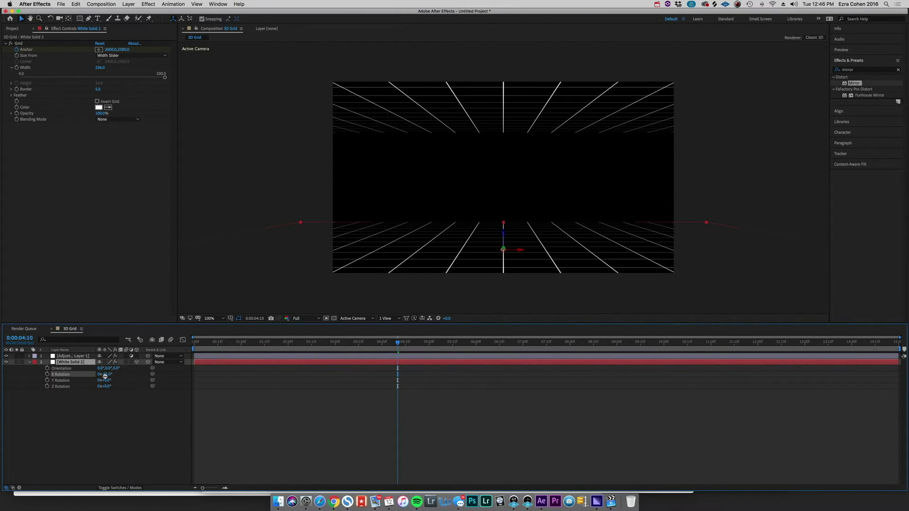
Step: Move the grid up to Position Y 799, adjust its X Rotation, and preview
left_click(85, 364)
key("p")
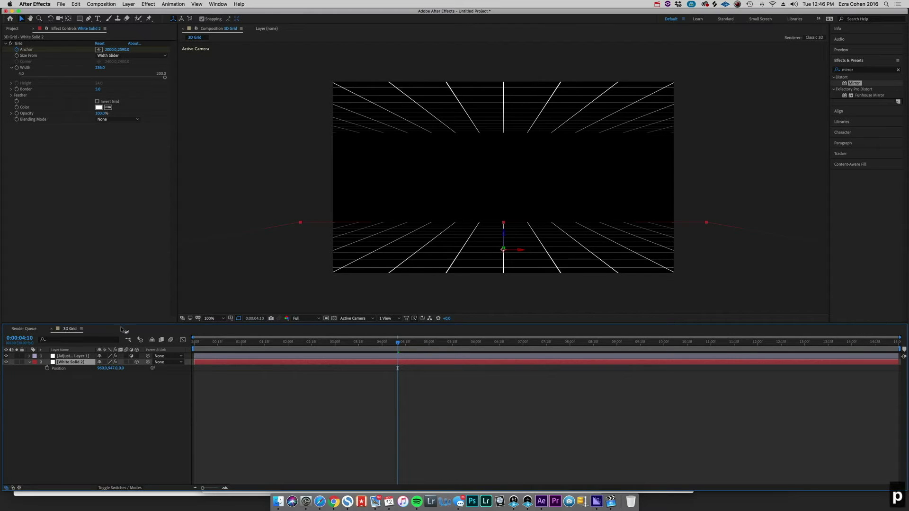
left_click_drag(114, 368, 47, 366)
key("r")
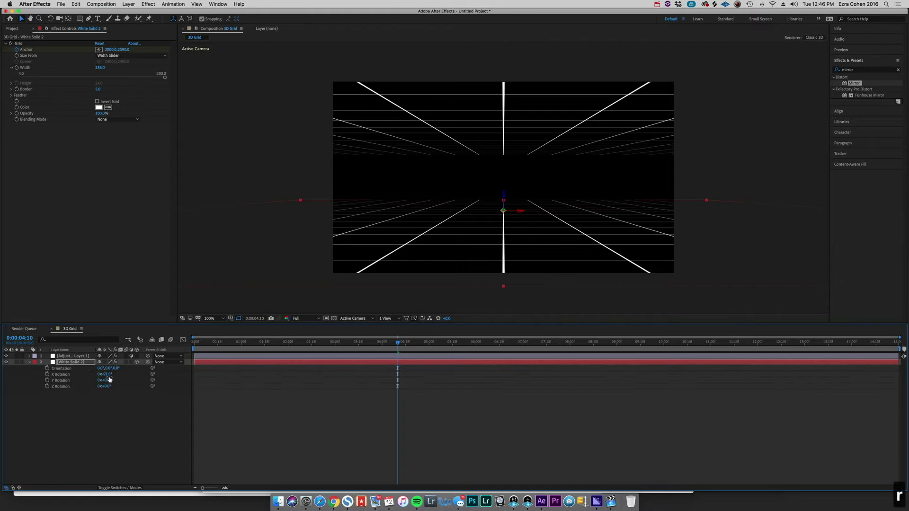
left_click_drag(108, 375, 109, 376)
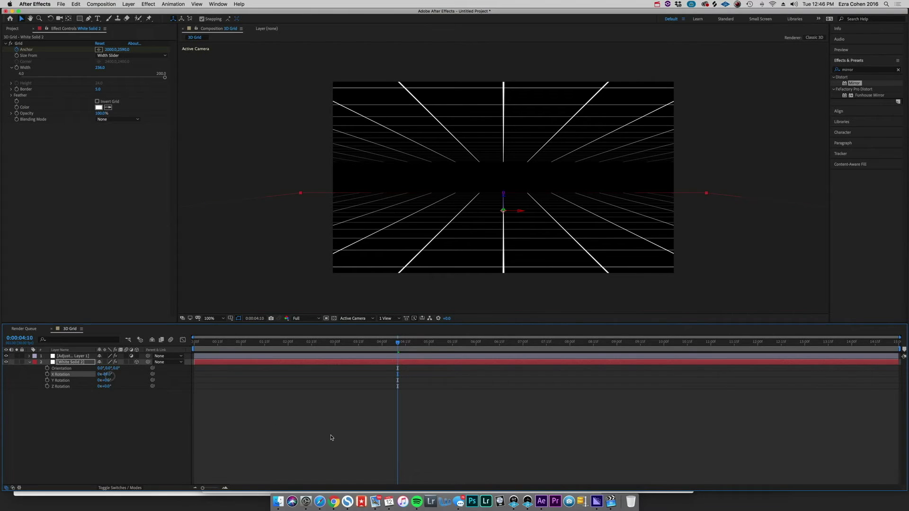
key("space")
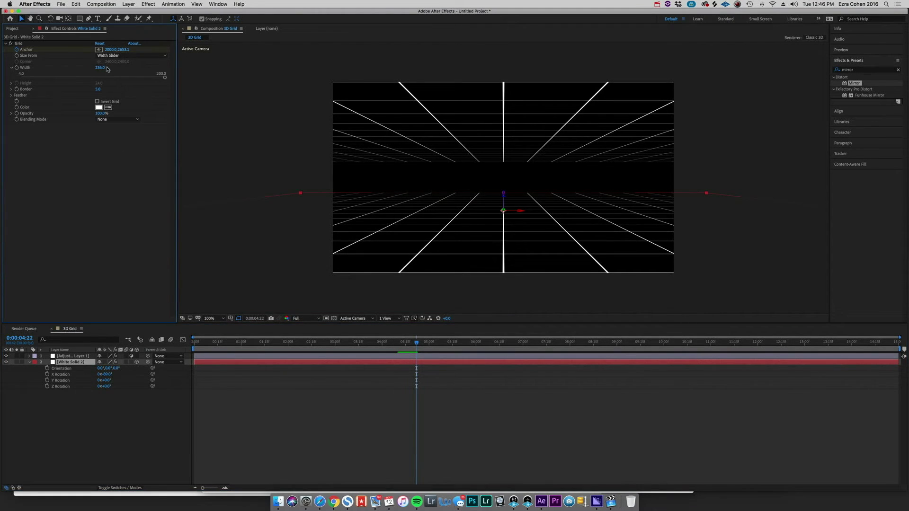
Step: Widen the grid's line spacing and preview the tunnel animation
left_click_drag(101, 67, 101, 89)
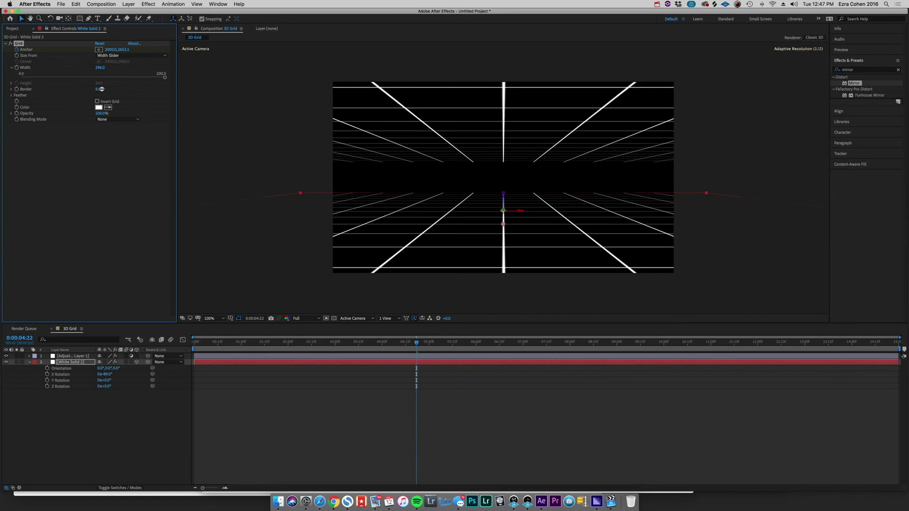
left_click(118, 187)
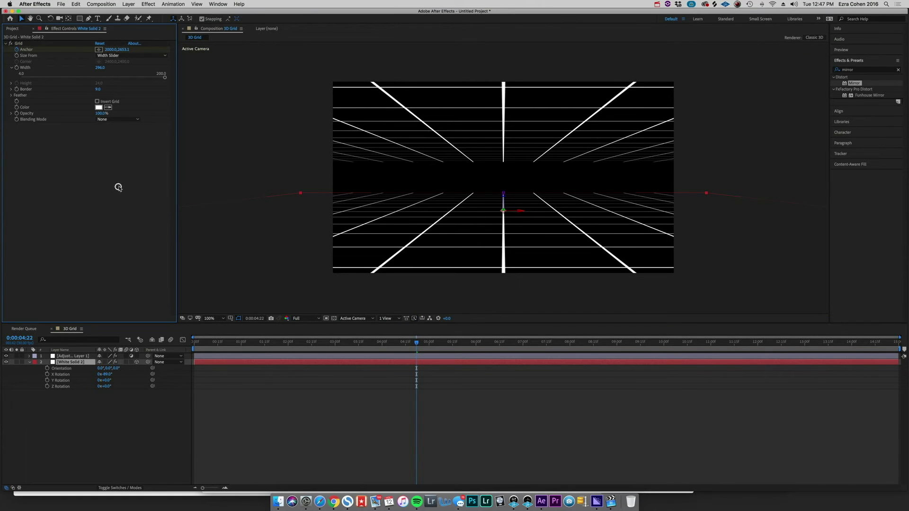
left_click(101, 455)
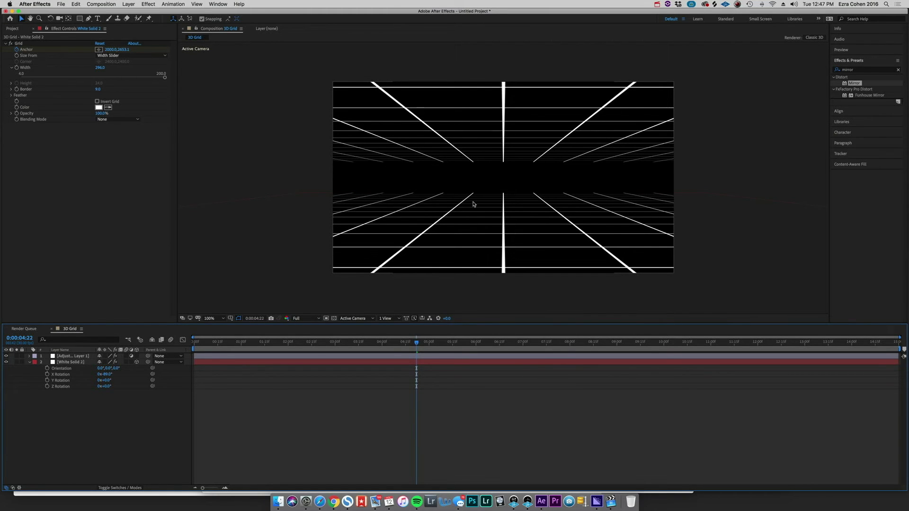
key("space")
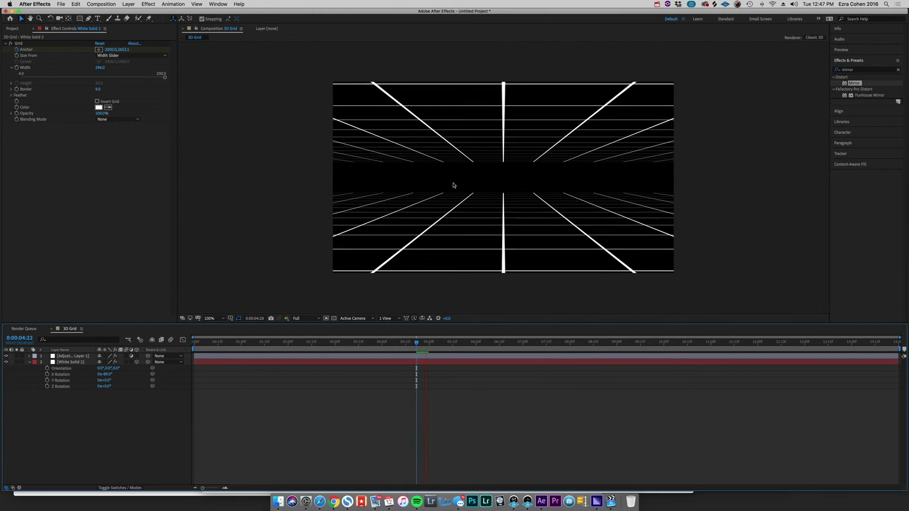
key("space")
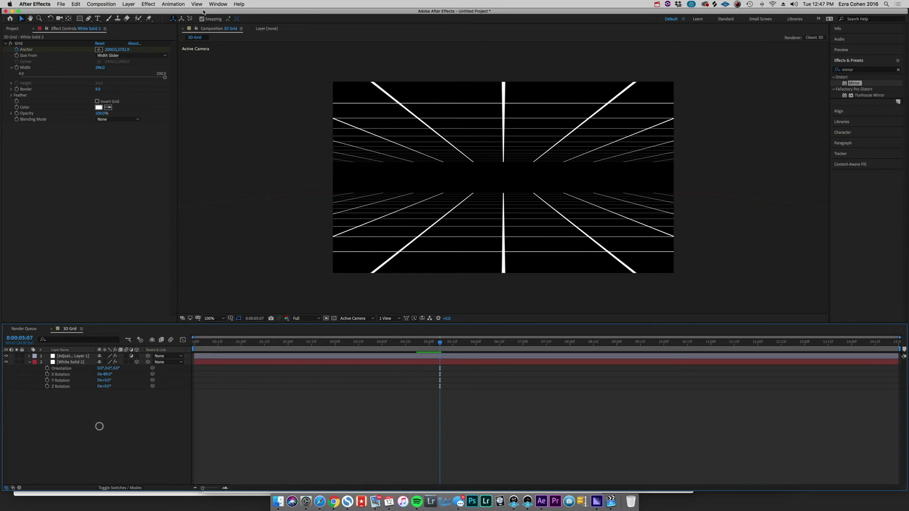
Step: Start a new solid layer and set its colour to black
left_click(128, 4)
mouse_move(132, 12)
left_click(222, 22)
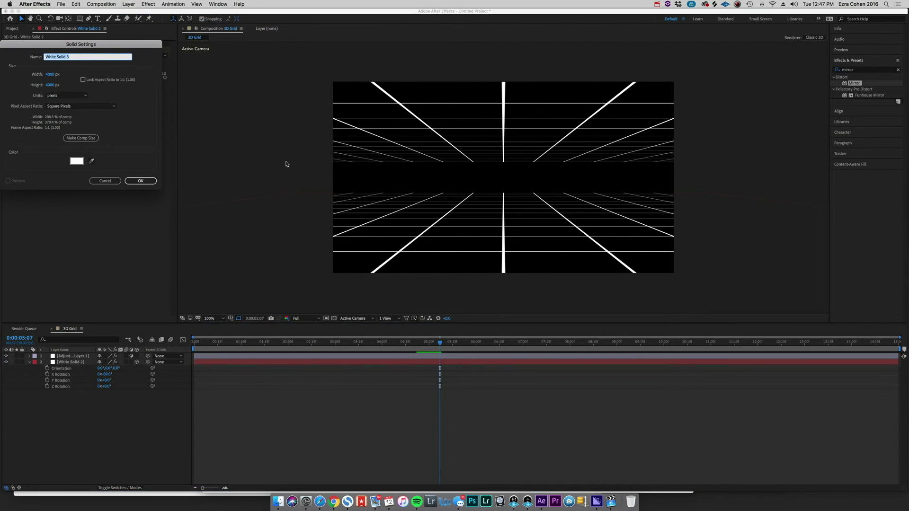
left_click(77, 161)
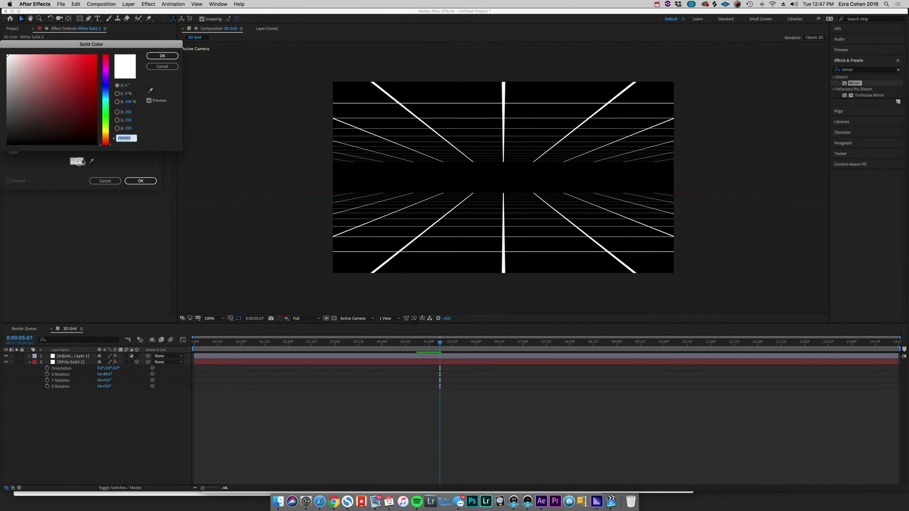
left_click_drag(92, 115, 160, 203)
left_click(163, 56)
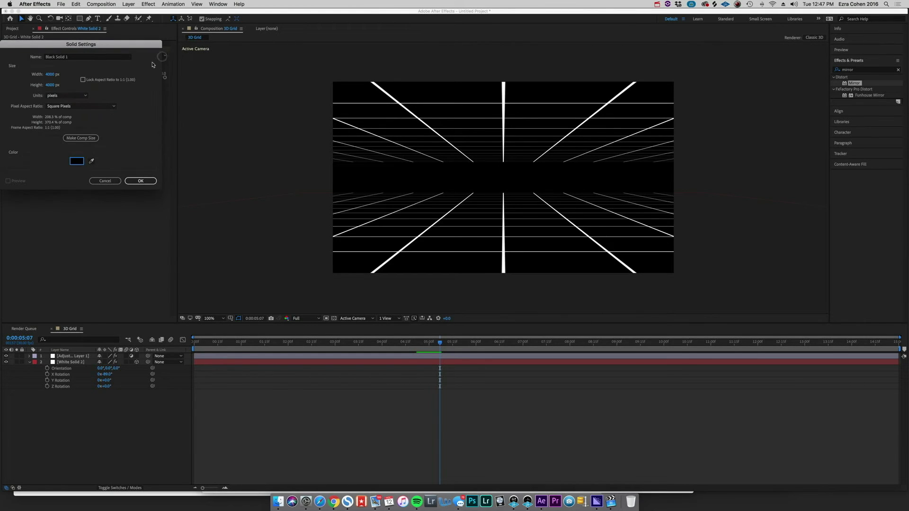
Step: Size the black solid 1920 × 500 px and create it
left_click(52, 85)
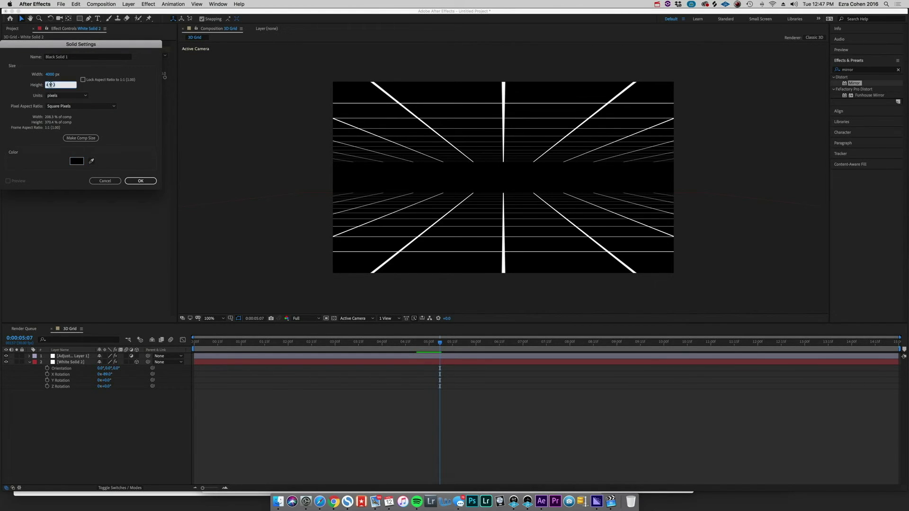
left_click(53, 74)
type("1920")
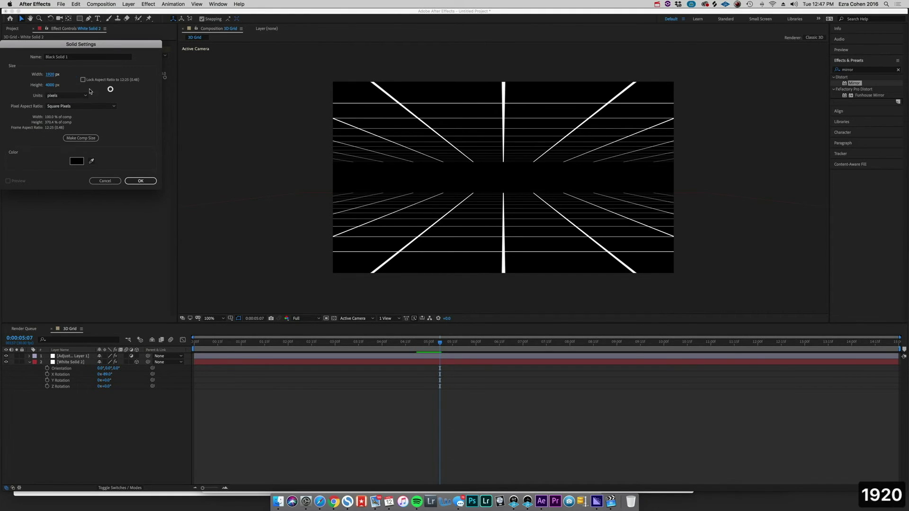
left_click(51, 86)
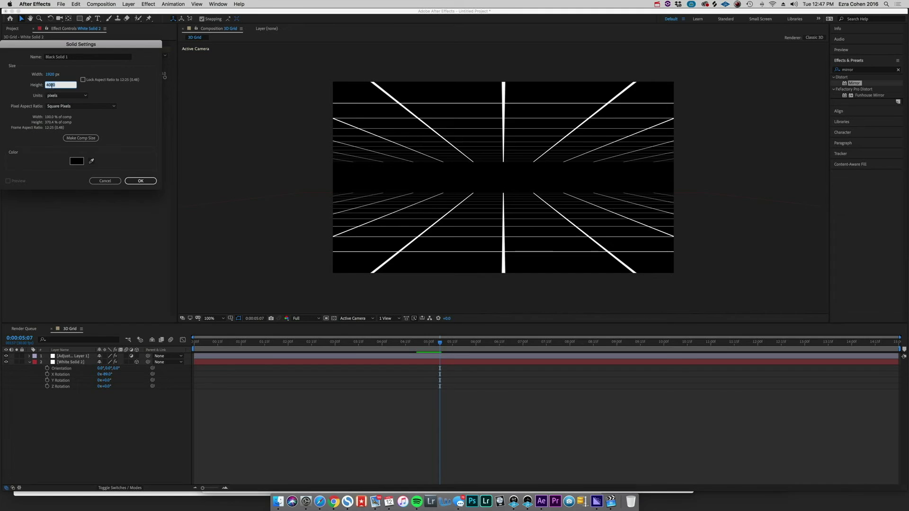
type("400")
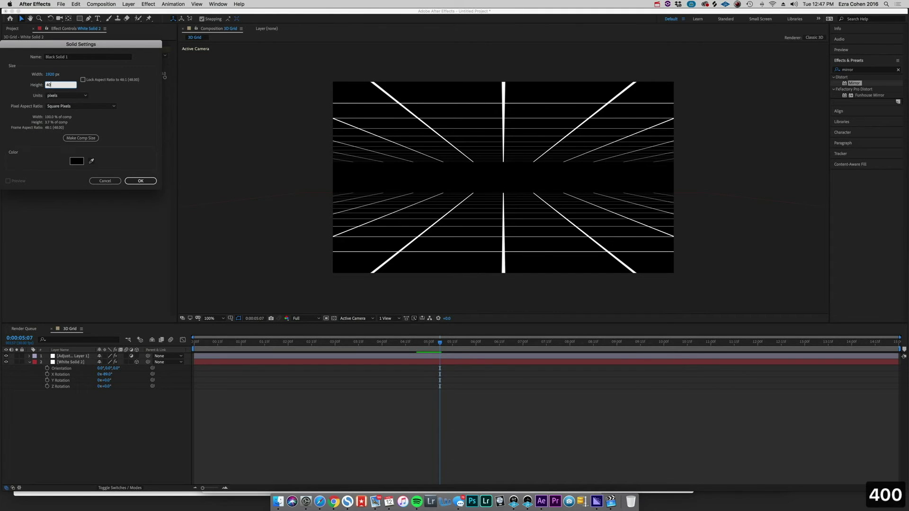
key("BackSpace")
key("BackSpace")
key("BackSpace")
type("500")
key("Return")
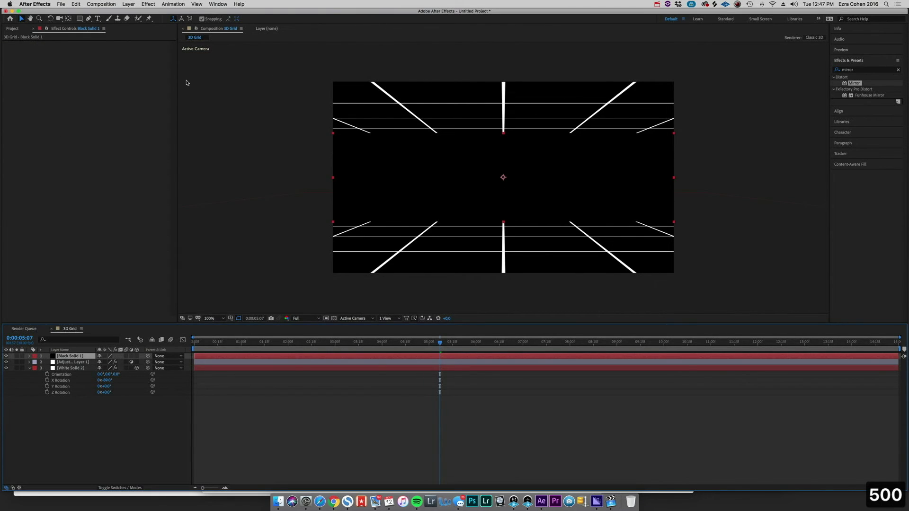
Step: Apply Gaussian Blur to Black Solid 1 and raise its Blurriness to about 216
left_click(860, 70)
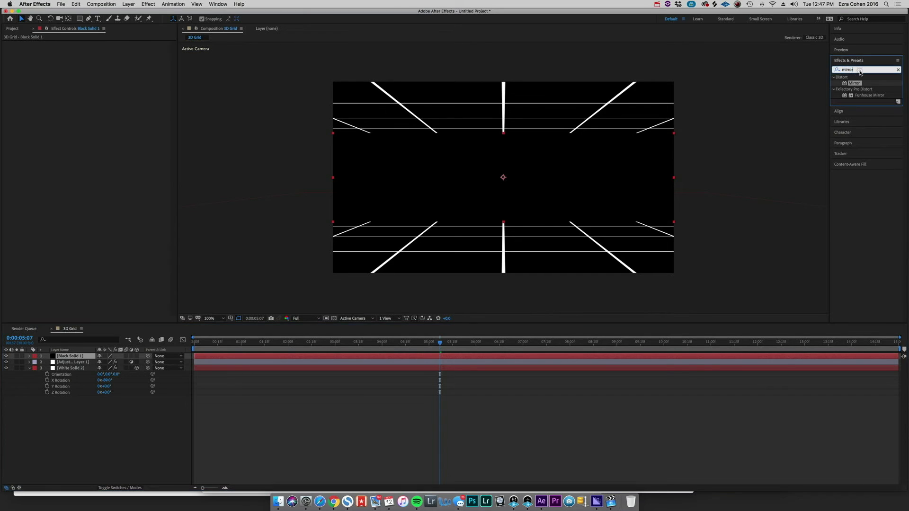
type("gaussian")
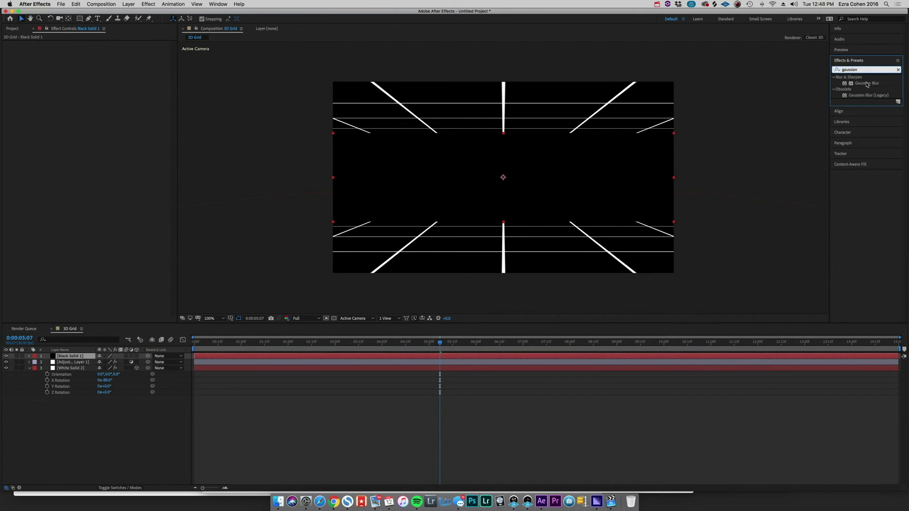
left_click_drag(867, 83, 86, 356)
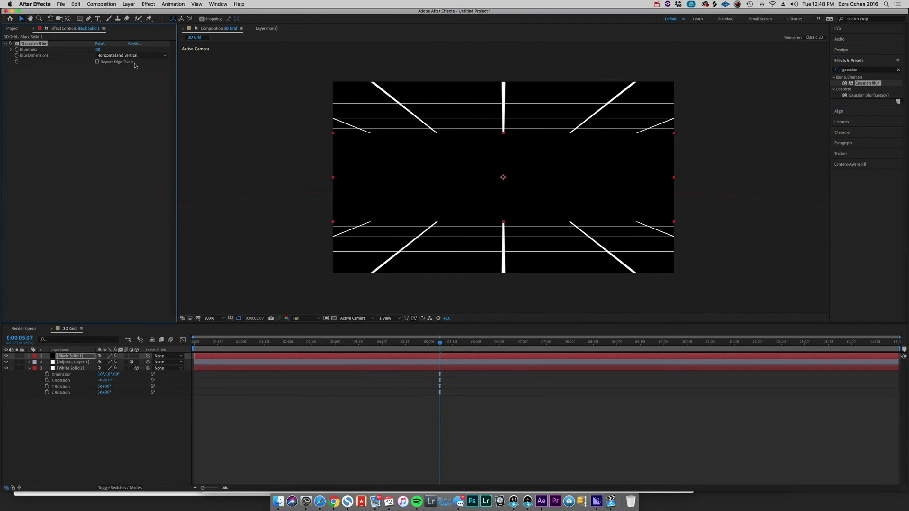
left_click_drag(97, 50, 500, 65)
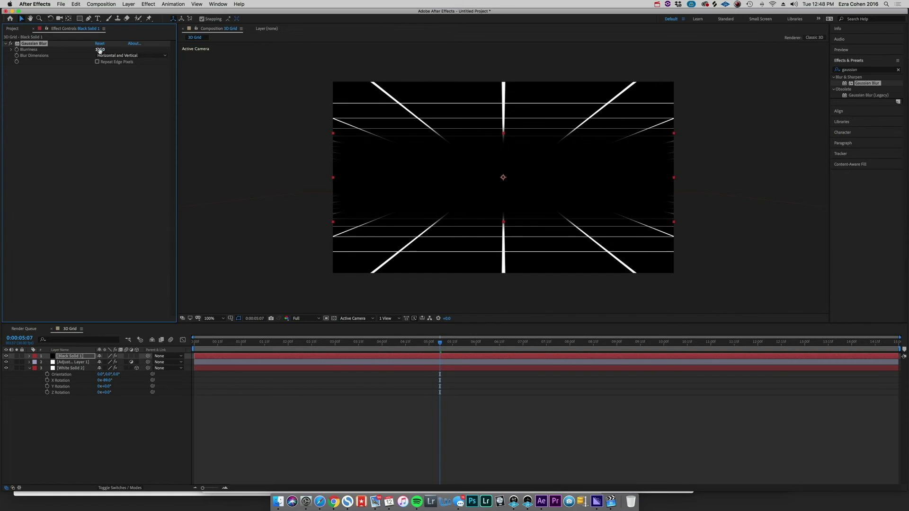
left_click_drag(97, 49, 412, 47)
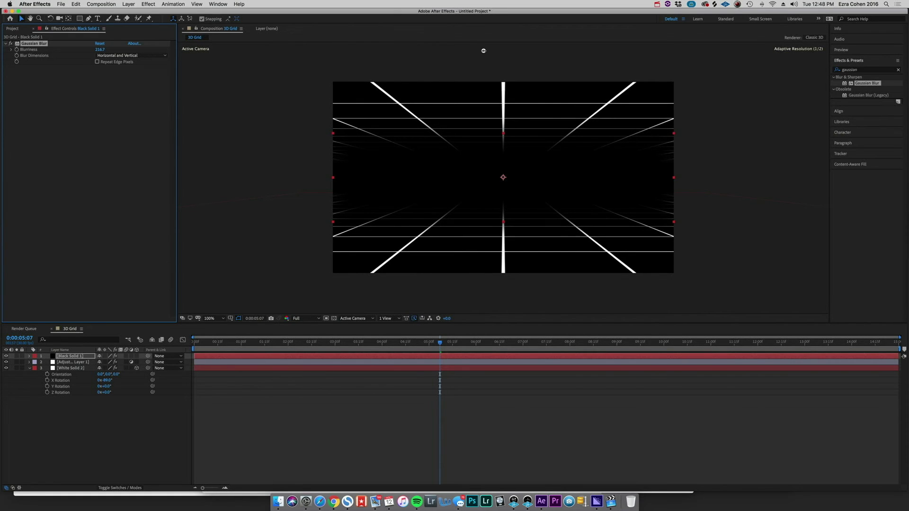
left_click_drag(483, 50, 483, 49)
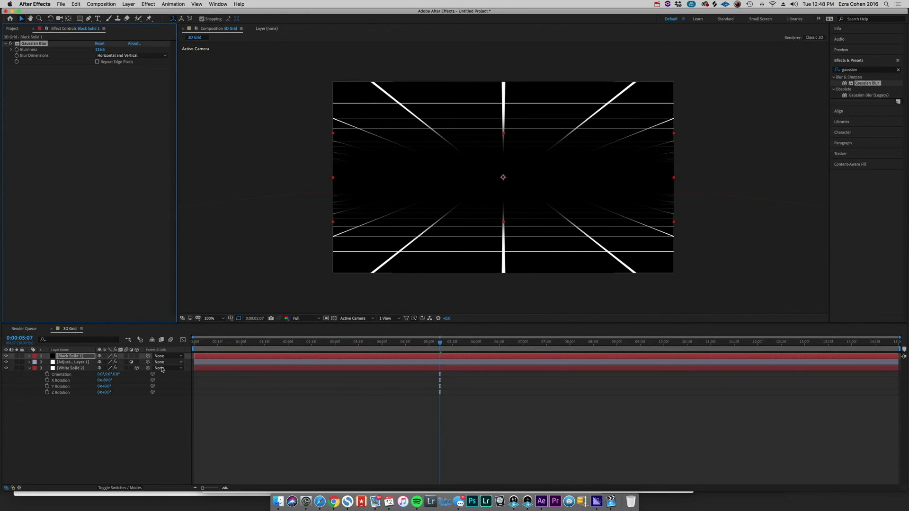
Step: Unlink Black Solid 1's scale, stretch it to about 175 × 71%, and raise its blur to about 275
left_click(91, 356)
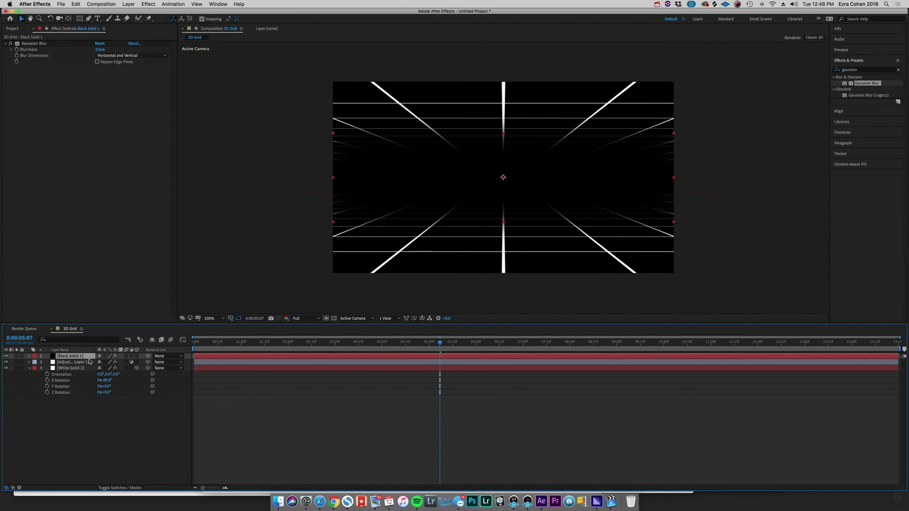
key("s")
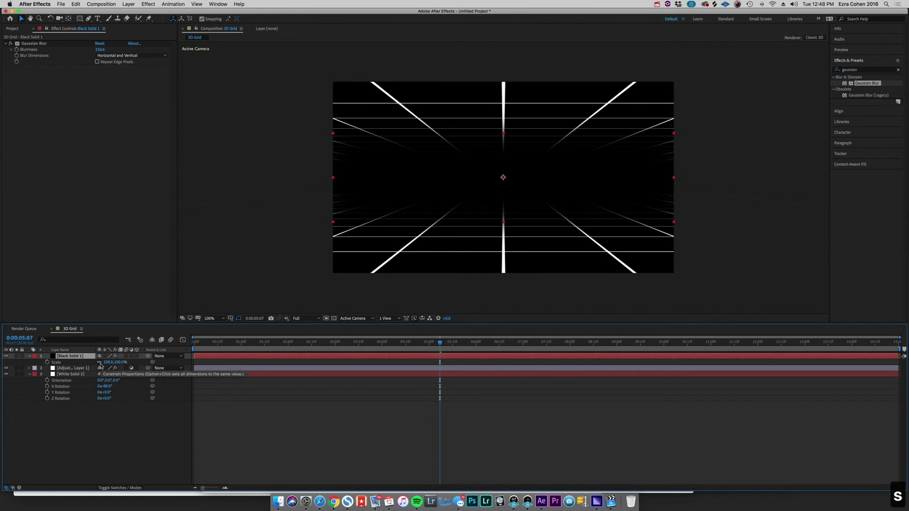
left_click(99, 363)
left_click_drag(118, 362, 139, 366)
left_click_drag(119, 363, 99, 363)
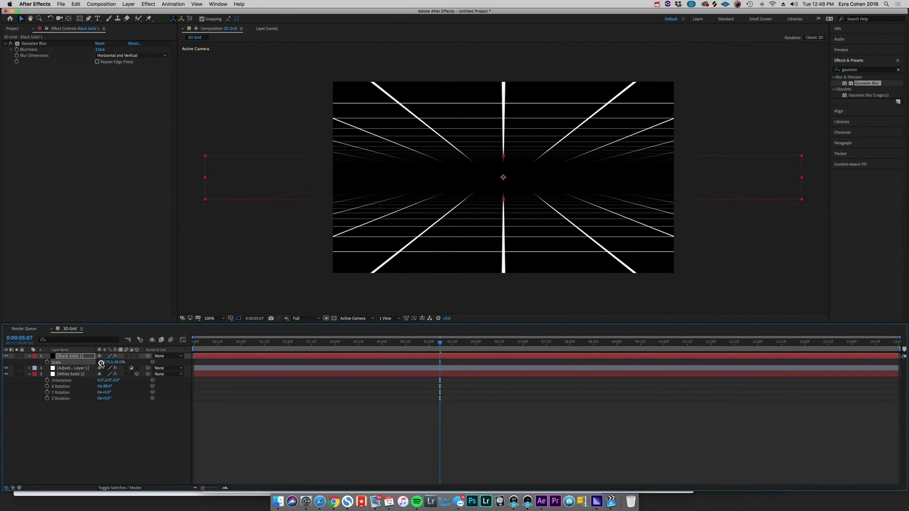
left_click_drag(100, 50, 310, 54)
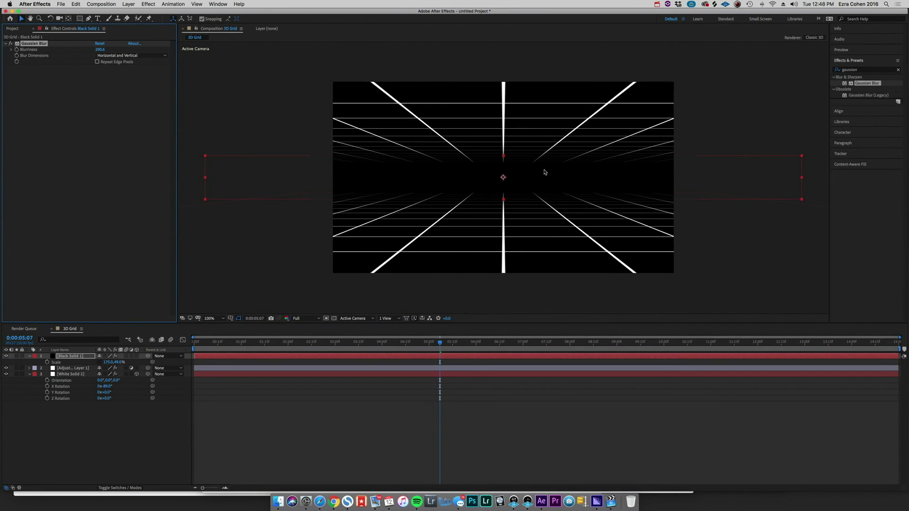
left_click_drag(116, 362, 123, 362)
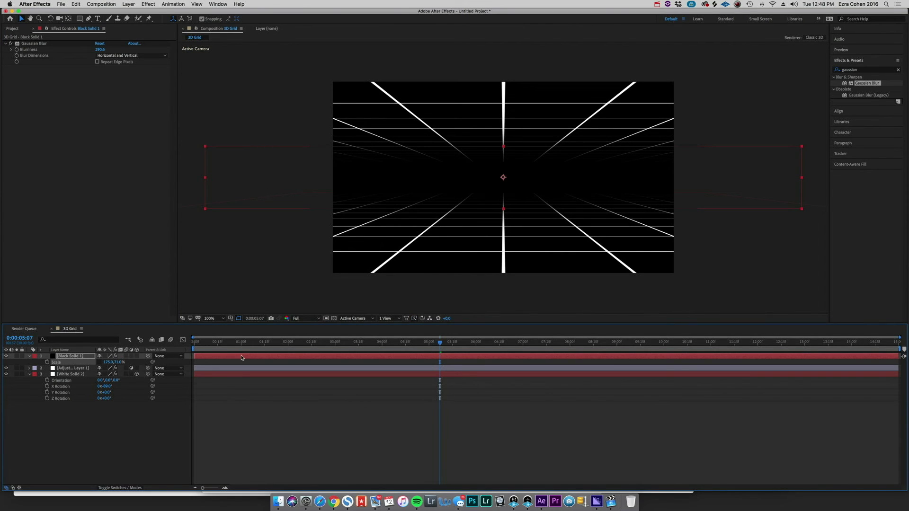
Step: Preview the tunnel animation at Half resolution, stopping playback at 0:00:09:17
left_click(318, 367)
key("space")
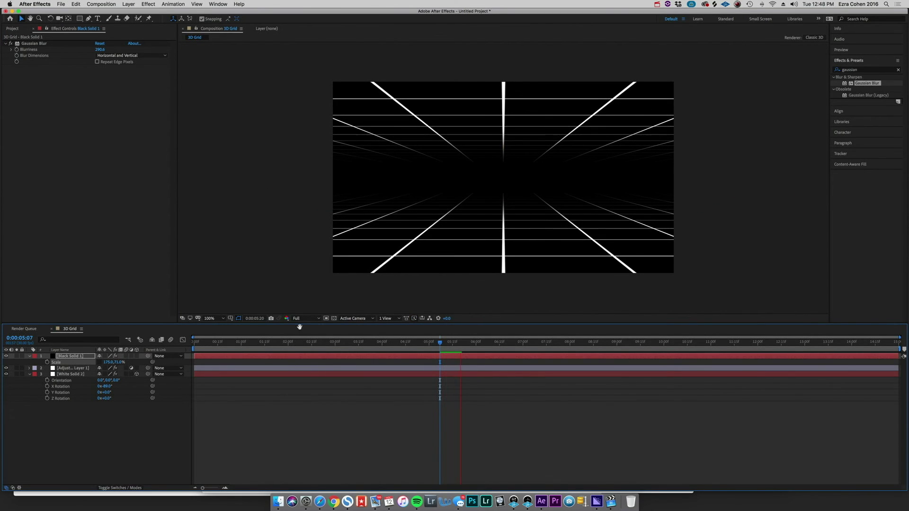
left_click(299, 318)
left_click(302, 343)
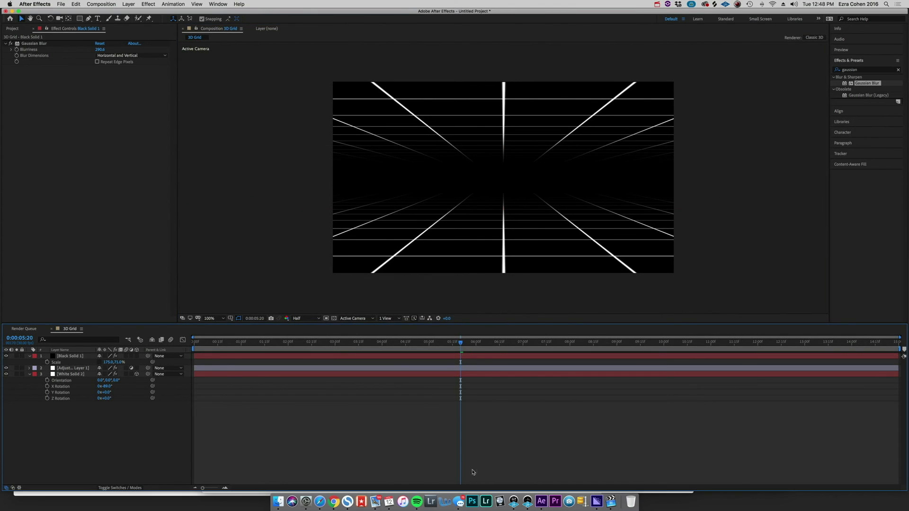
key("space")
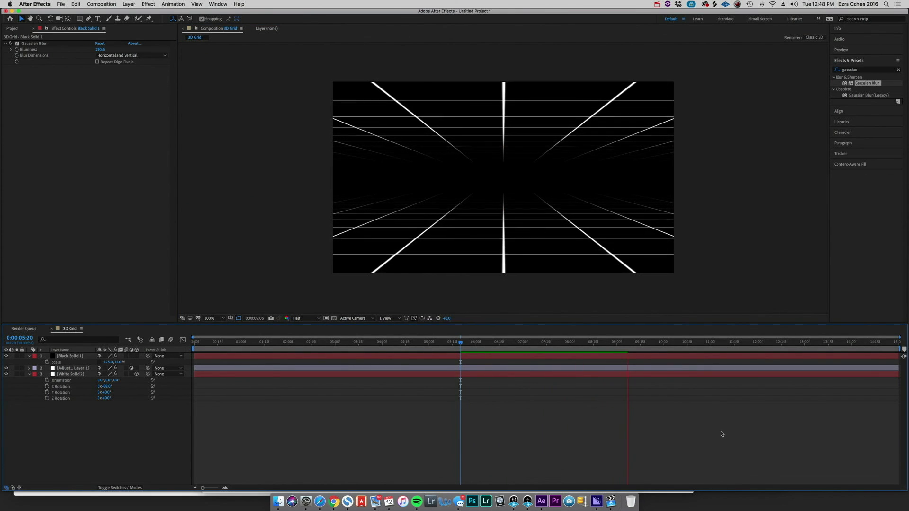
key("space")
left_click(80, 212)
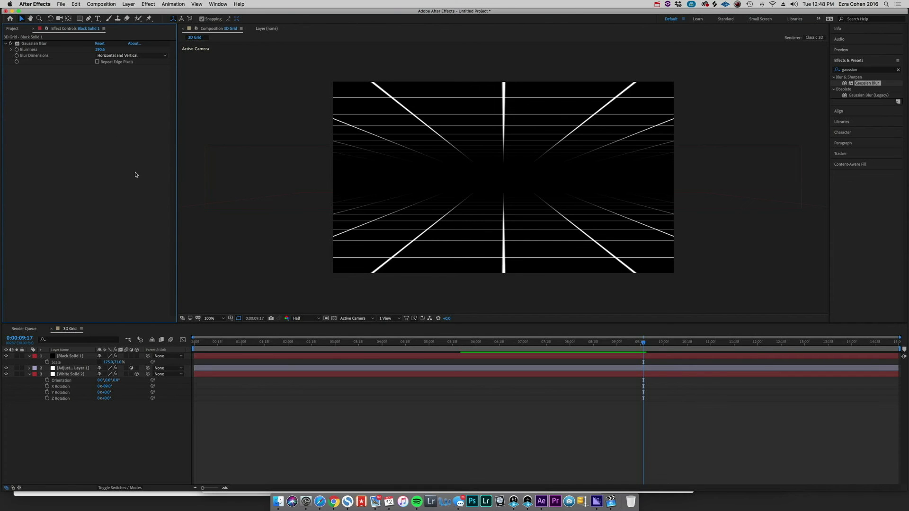
left_click(102, 408)
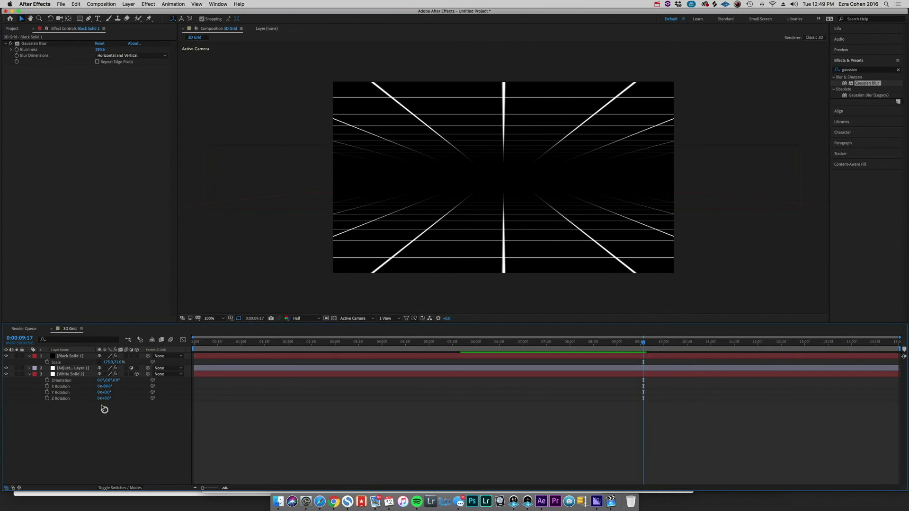
Step: Create a new adjustment layer and apply the Tint effect to it
left_click(135, 3)
mouse_move(137, 12)
left_click(222, 54)
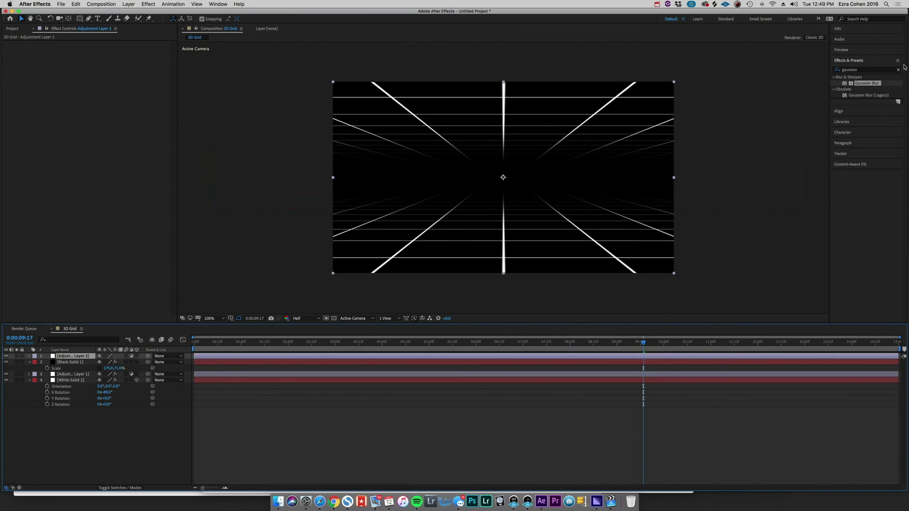
left_click(867, 71)
type("tint")
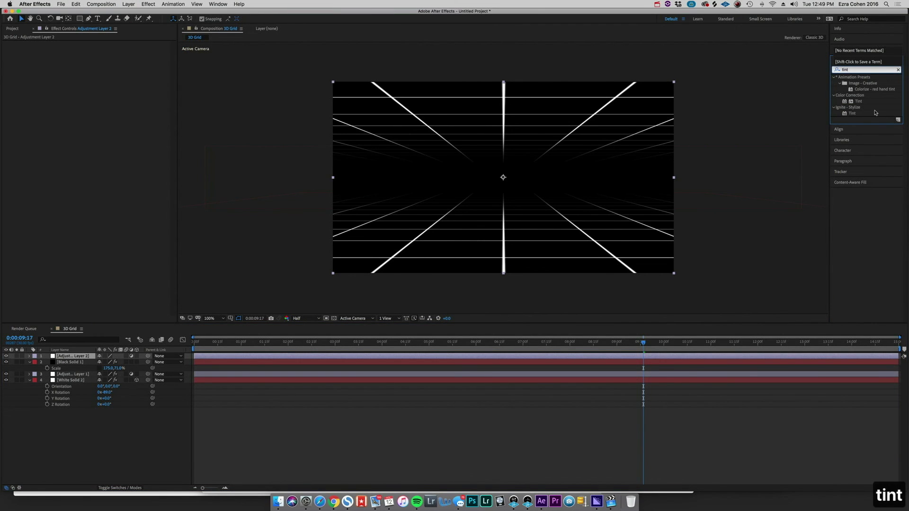
left_click_drag(859, 102, 72, 356)
Step: Set the Tint's Map White To colour to a saturated red-orange
left_click(99, 55)
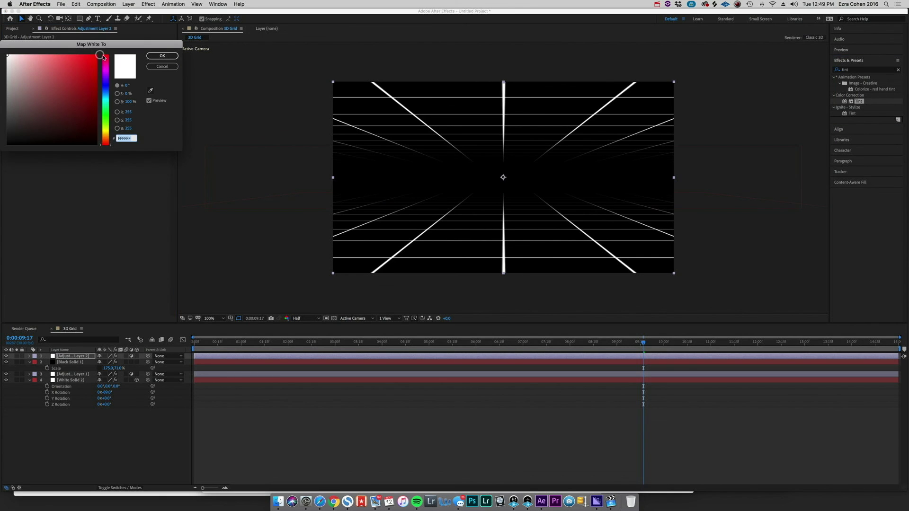
left_click_drag(106, 82, 110, 137)
left_click_drag(90, 101, 118, 45)
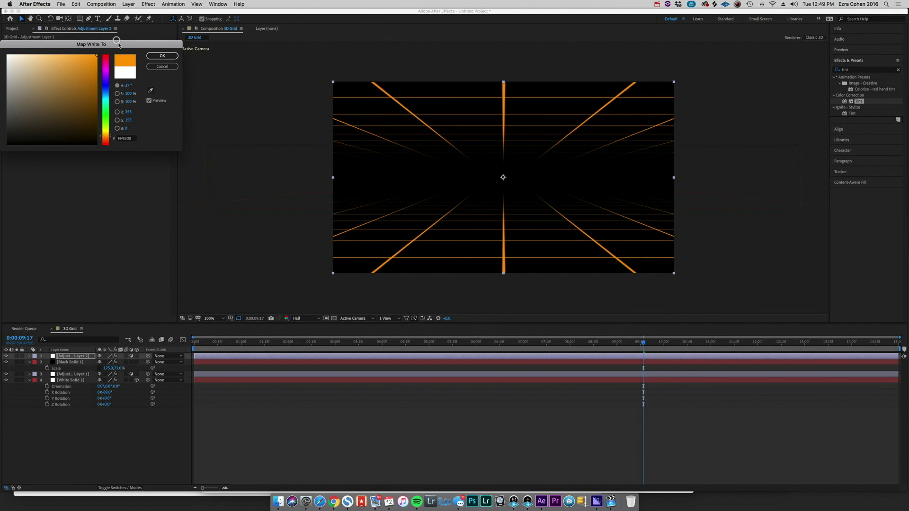
left_click_drag(111, 138, 110, 141)
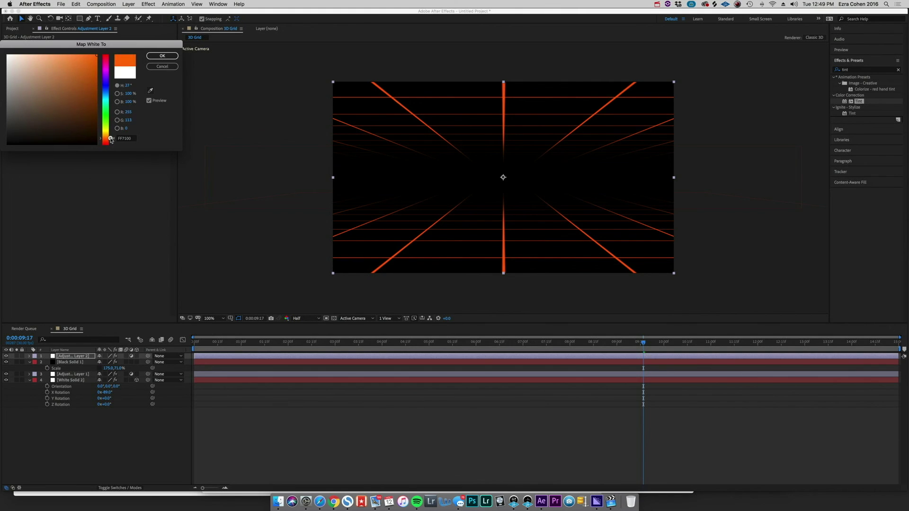
left_click(162, 55)
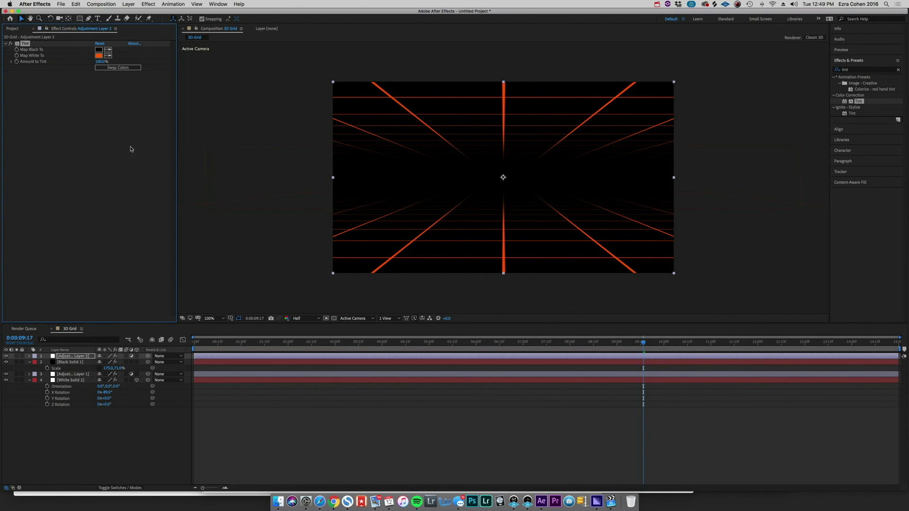
Step: Apply the TVPixel effect to the adjustment layer
left_click(861, 72)
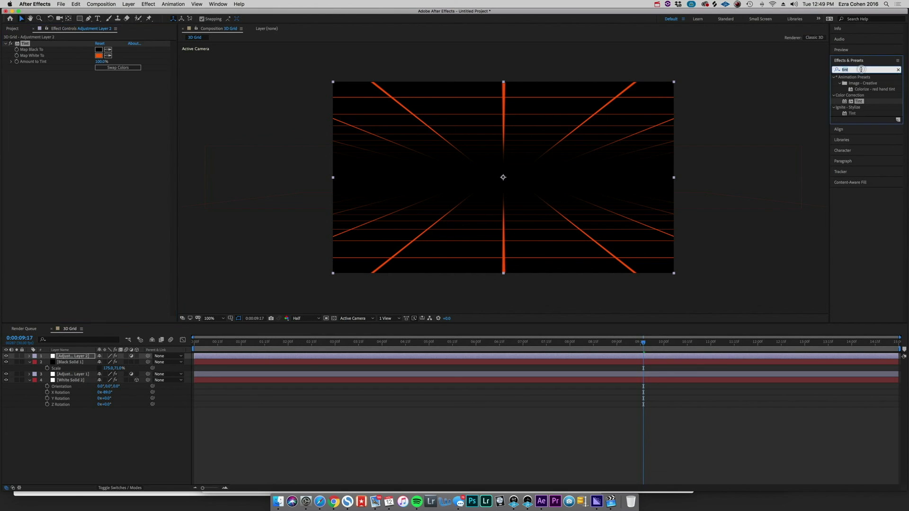
type("pixel")
left_click_drag(856, 168, 74, 356)
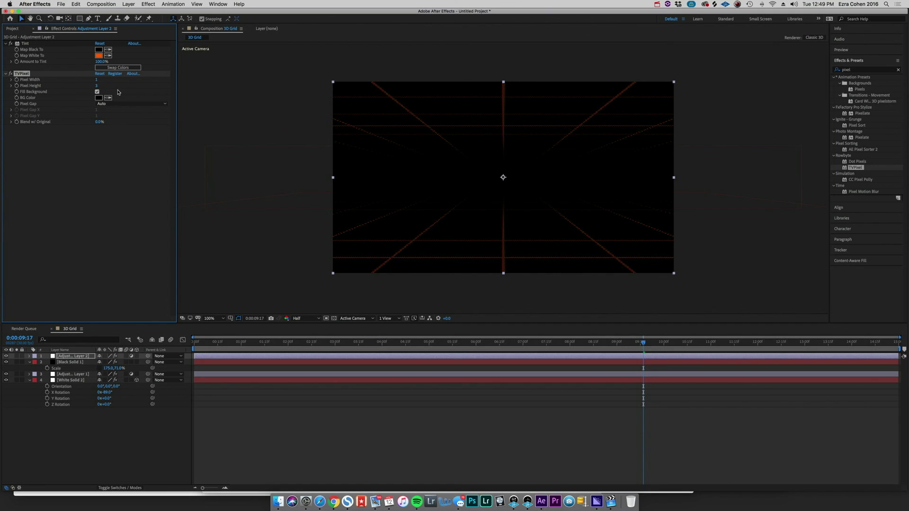
Step: Set TVPixel to Pixel Width 2, Pixel Height 4 and Blend w/ Original 50%
left_click(97, 80)
type("2")
key("Return")
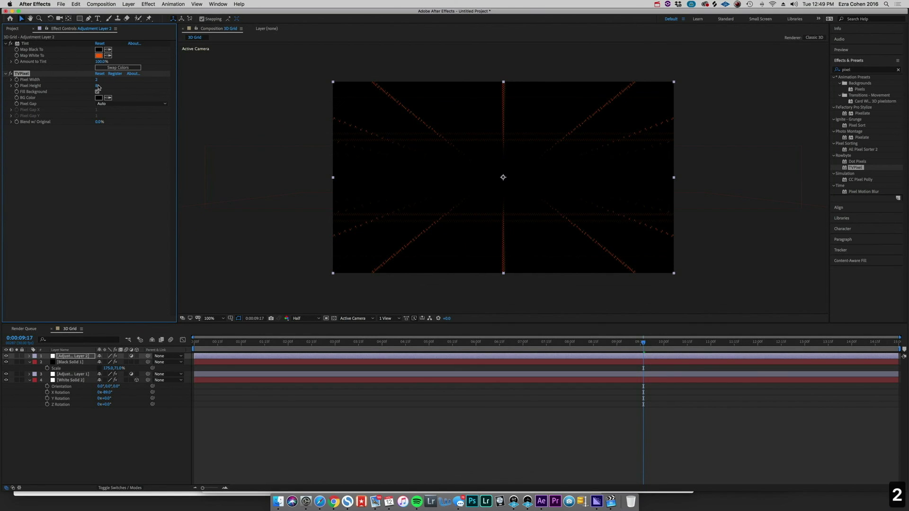
left_click(96, 86)
type("4")
key("Return")
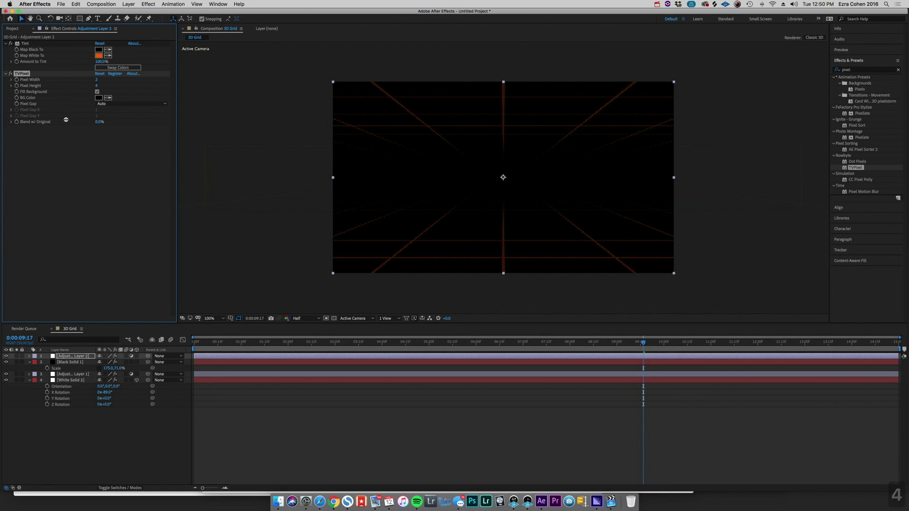
left_click(99, 122)
type("50")
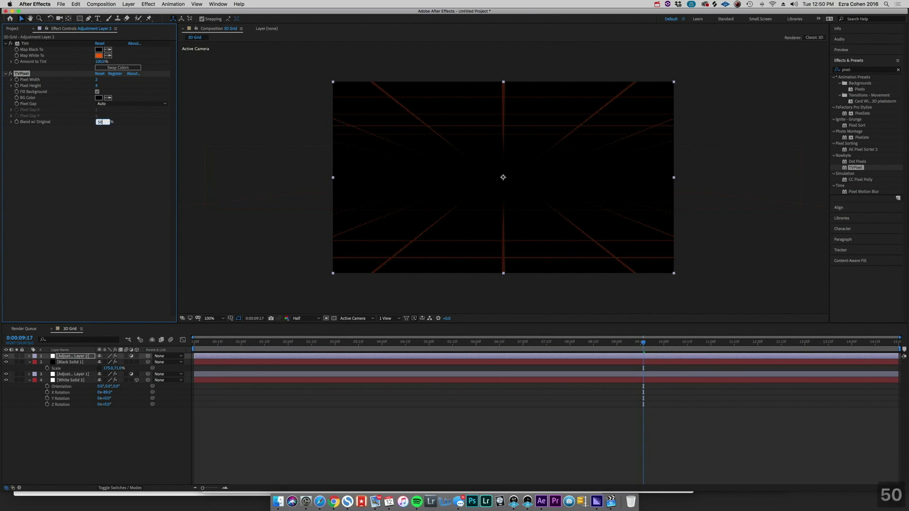
key("Return")
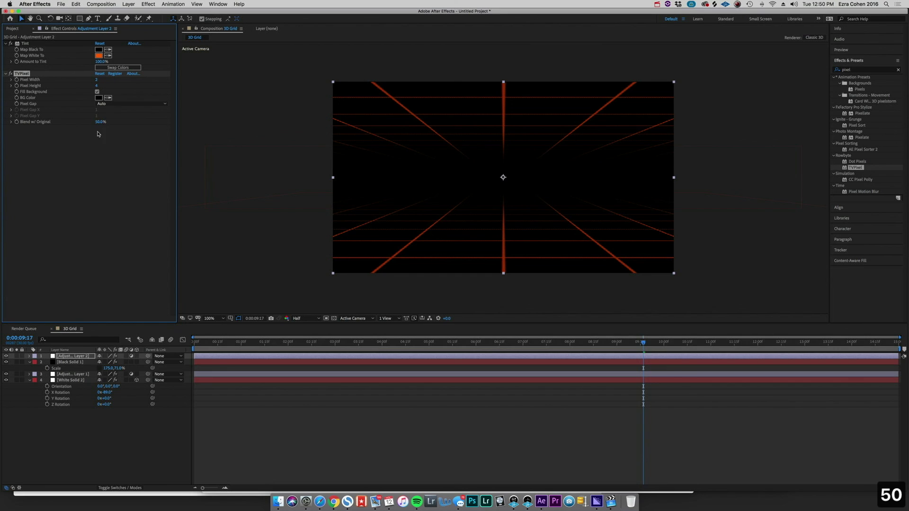
left_click(877, 69)
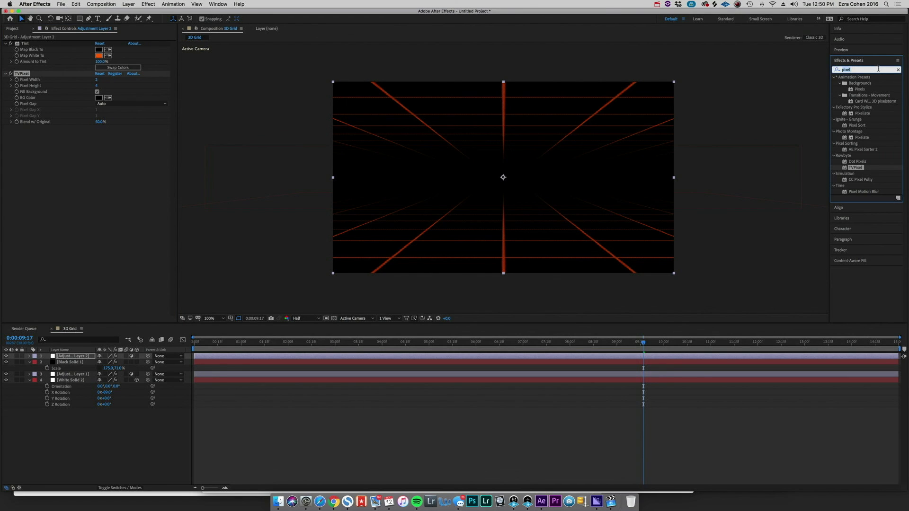
Step: Apply Deep Glow to the adjustment layer, preview it, and check the frame at 0:00:12:27
type("glow")
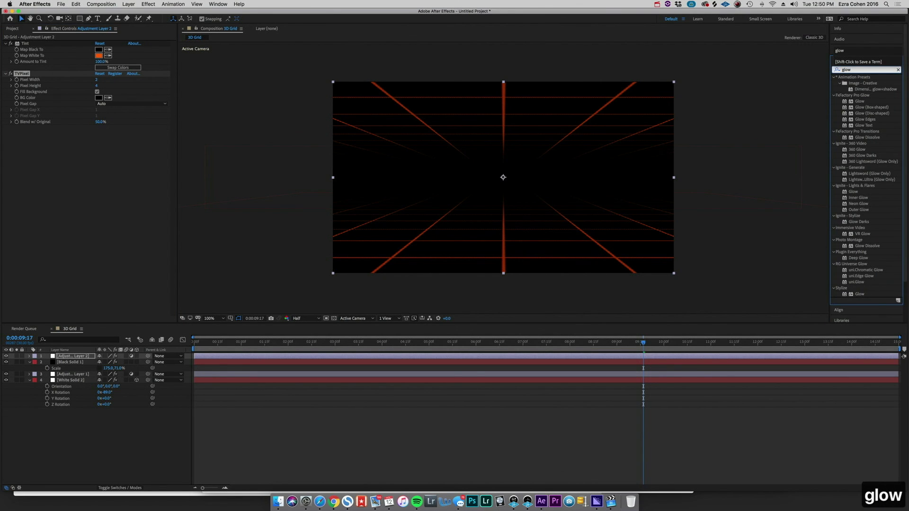
left_click_drag(857, 258, 66, 359)
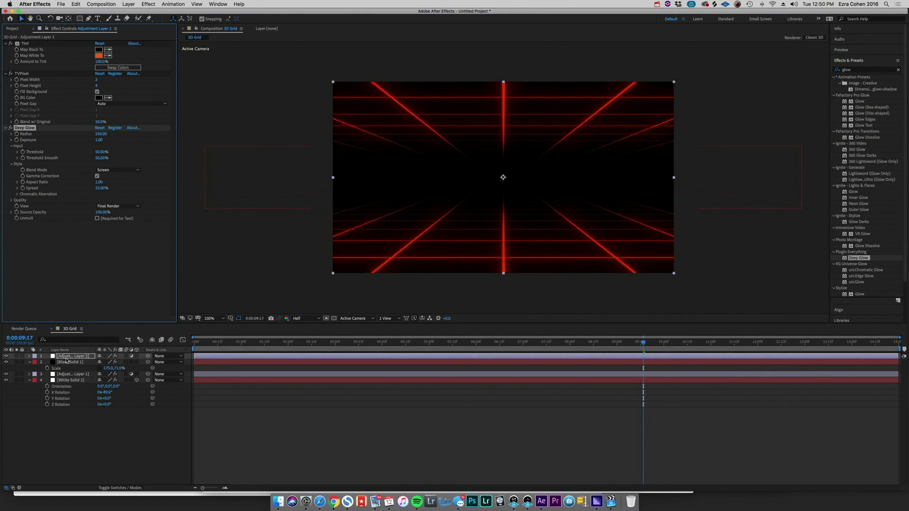
key("space")
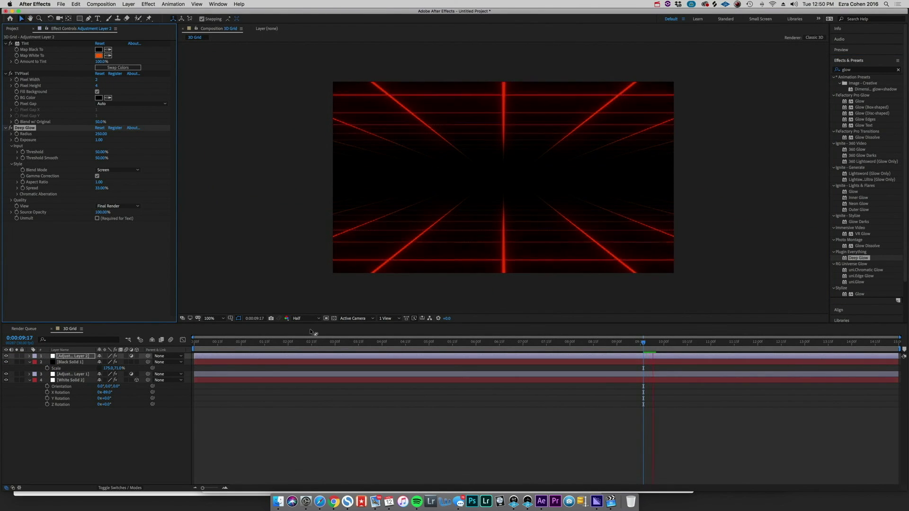
key("space")
left_click_drag(755, 349, 801, 353)
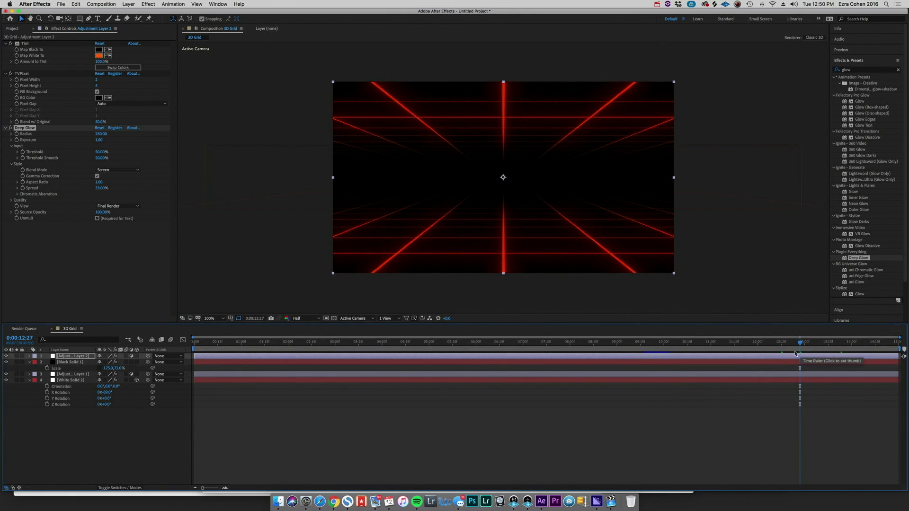